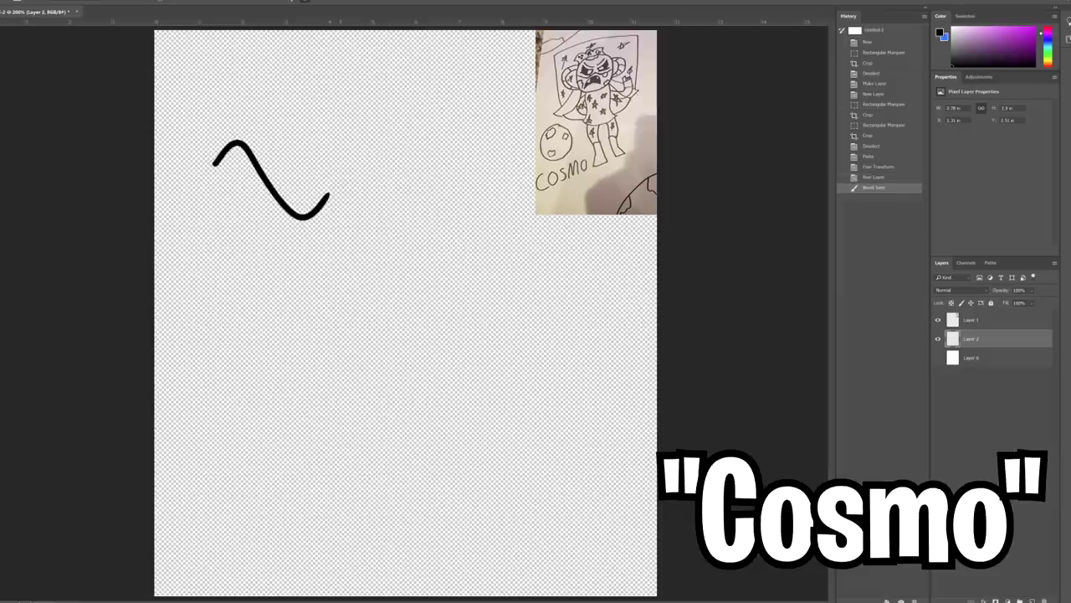
Ink Cosmo's eye brow and pupil and his mouth with two fangs, redoing bad strokes
mouse_move(340, 191)
mouse_down()
mouse_move(377, 197)
mouse_move(363, 231)
mouse_up()
drag(232, 221, 373, 276)
key(ctrl+z)
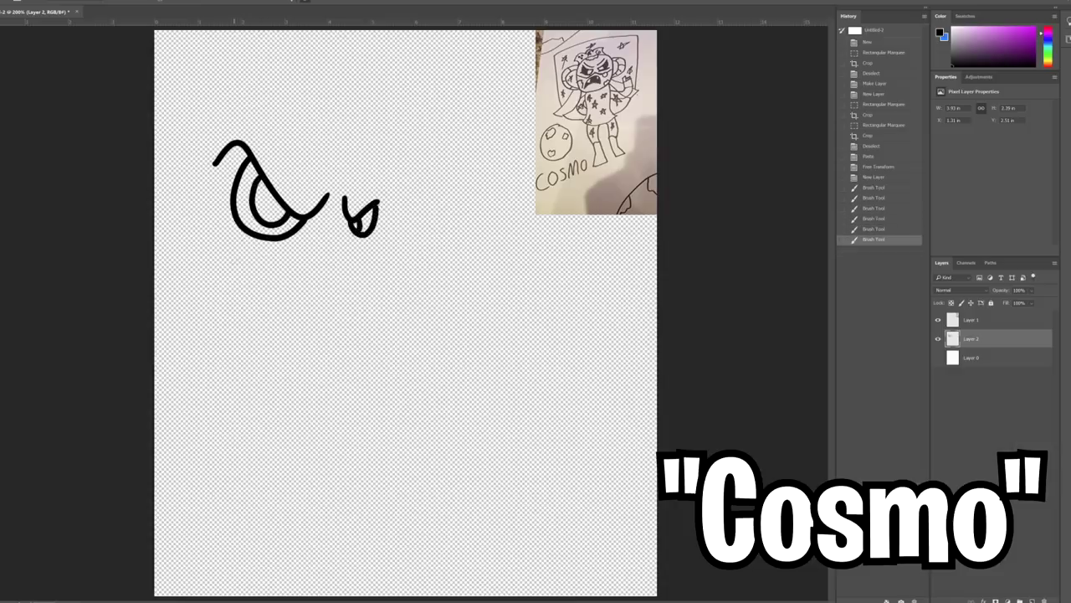
key(ctrl+z)
drag(234, 256, 335, 290)
key(ctrl+z)
drag(283, 250, 356, 315)
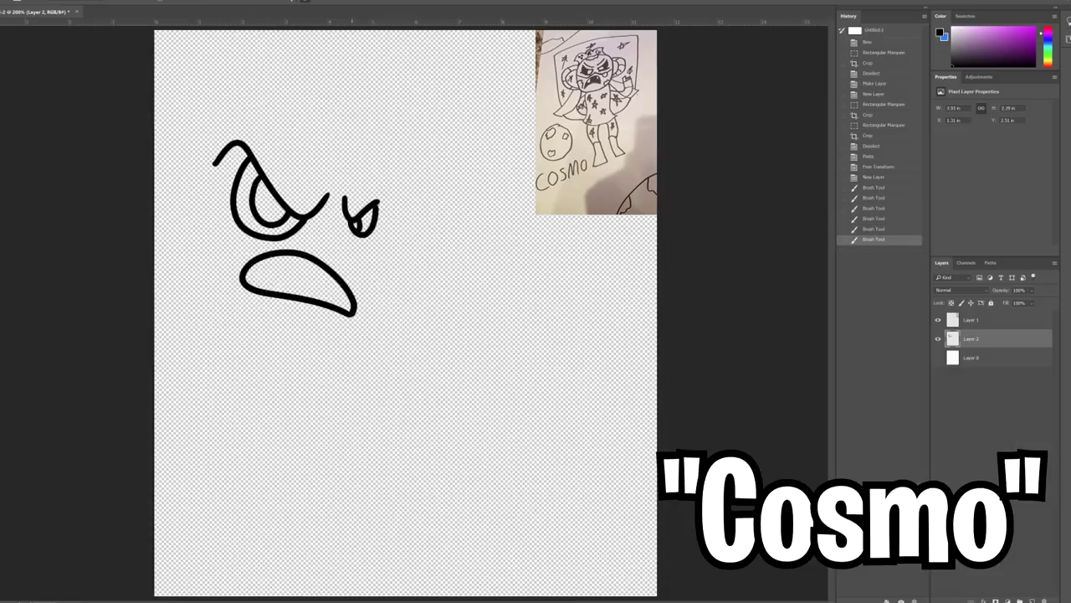
drag(285, 249, 286, 261)
drag(321, 270, 343, 294)
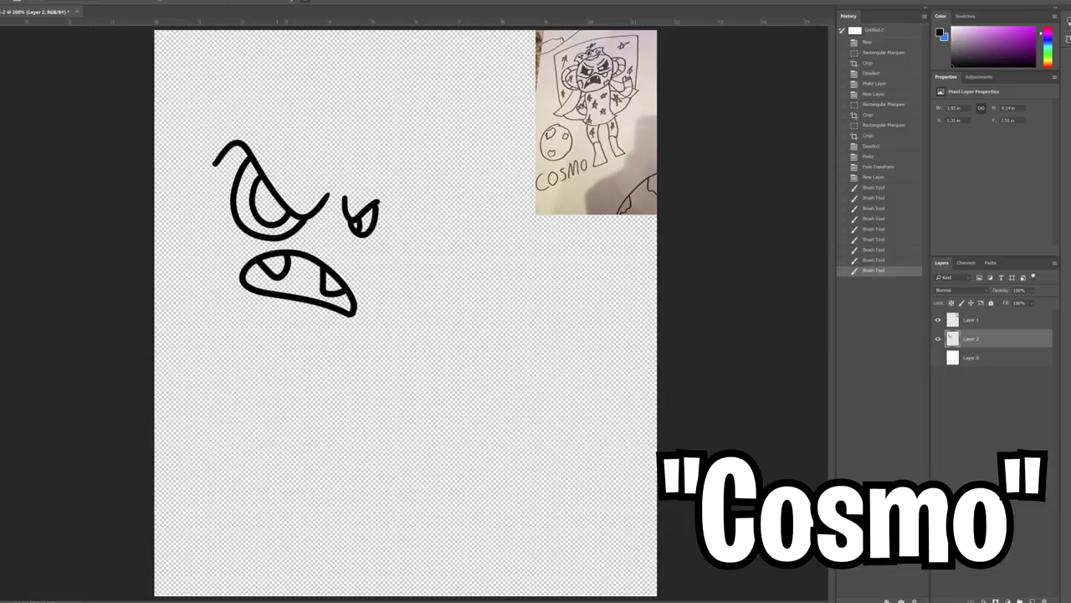
Outline Cosmo's round head with a shallow line across it and add spots to the hat
mouse_move(385, 205)
mouse_down()
mouse_move(178, 201)
mouse_move(383, 209)
mouse_up()
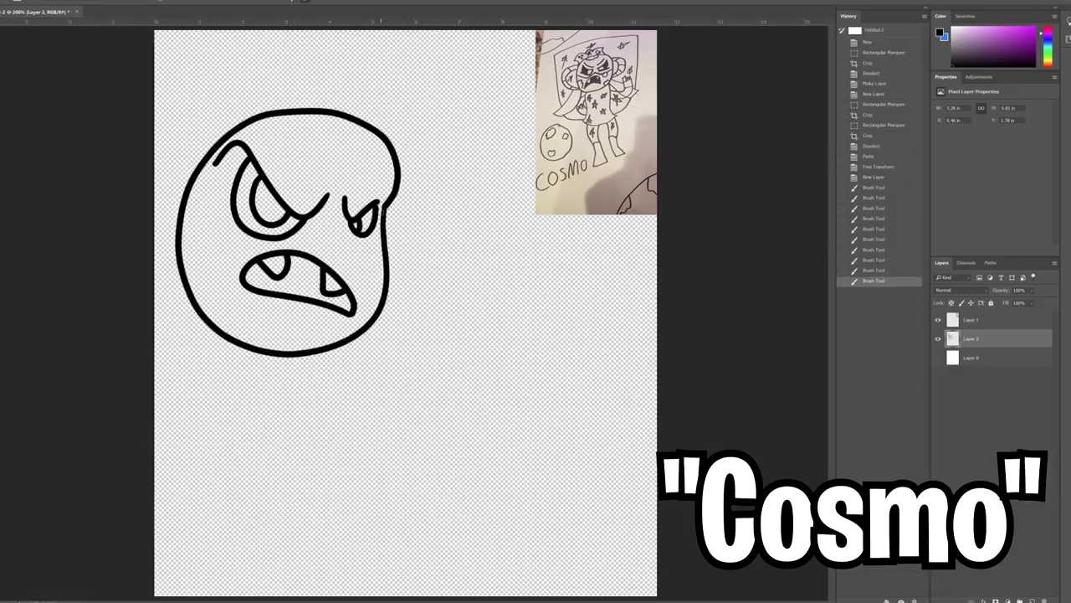
drag(226, 239, 315, 254)
key(ctrl+z)
drag(182, 205, 339, 261)
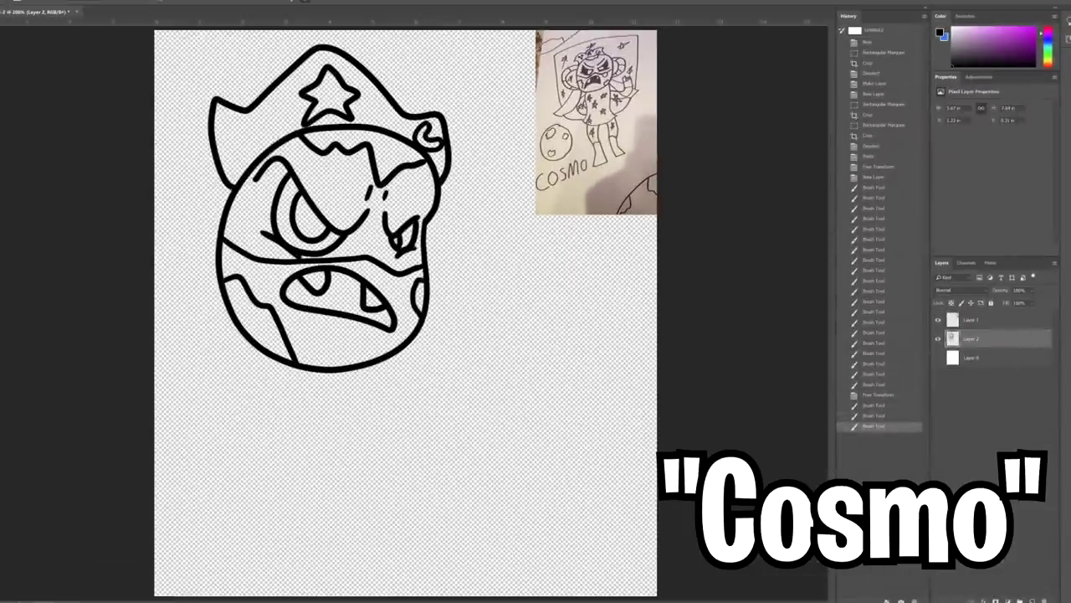
drag(222, 123, 240, 146)
drag(248, 118, 245, 118)
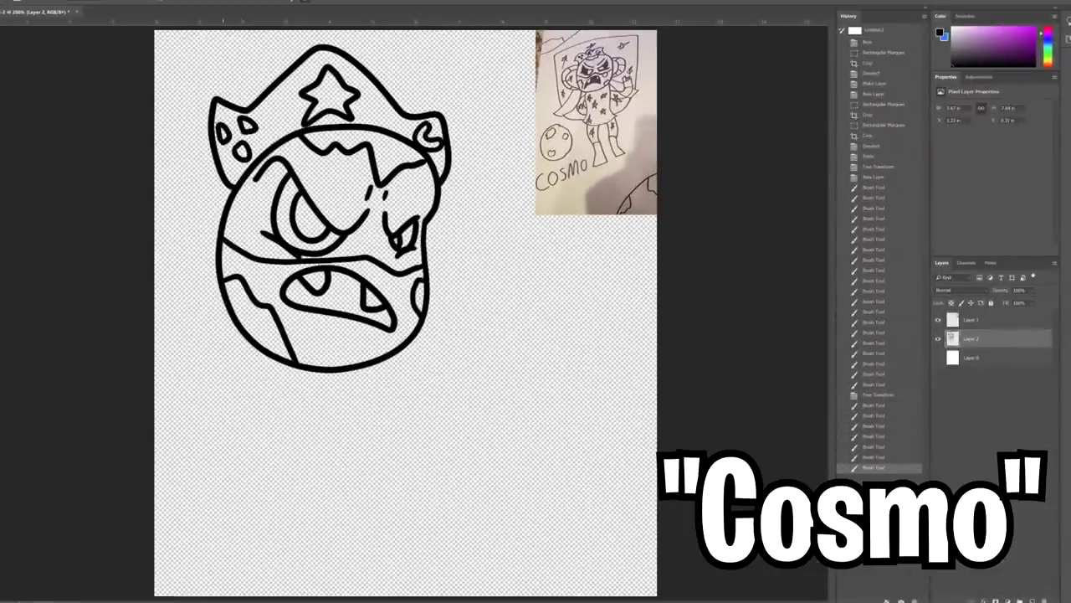
Add the lower-left body outline and nudge the whole drawing slightly right with Free Transform
mouse_move(203, 309)
mouse_down()
mouse_move(273, 372)
mouse_move(313, 375)
mouse_up()
key(ctrl+t)
drag(318, 368, 344, 366)
key(Return)
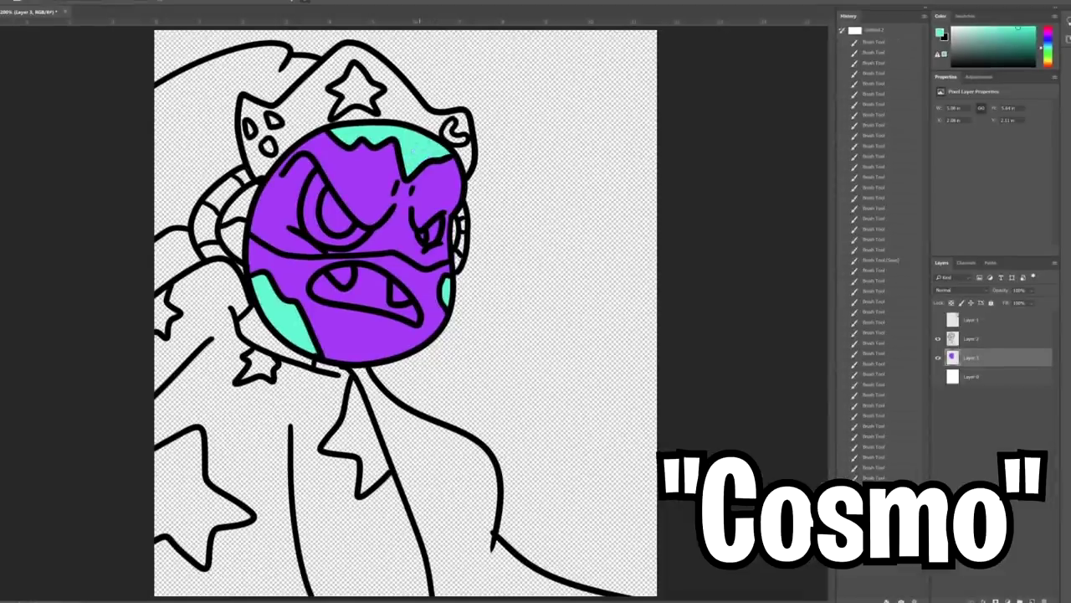
Paint Cosmo's dark cape at lower left and choose the background overlay colour
key(x)
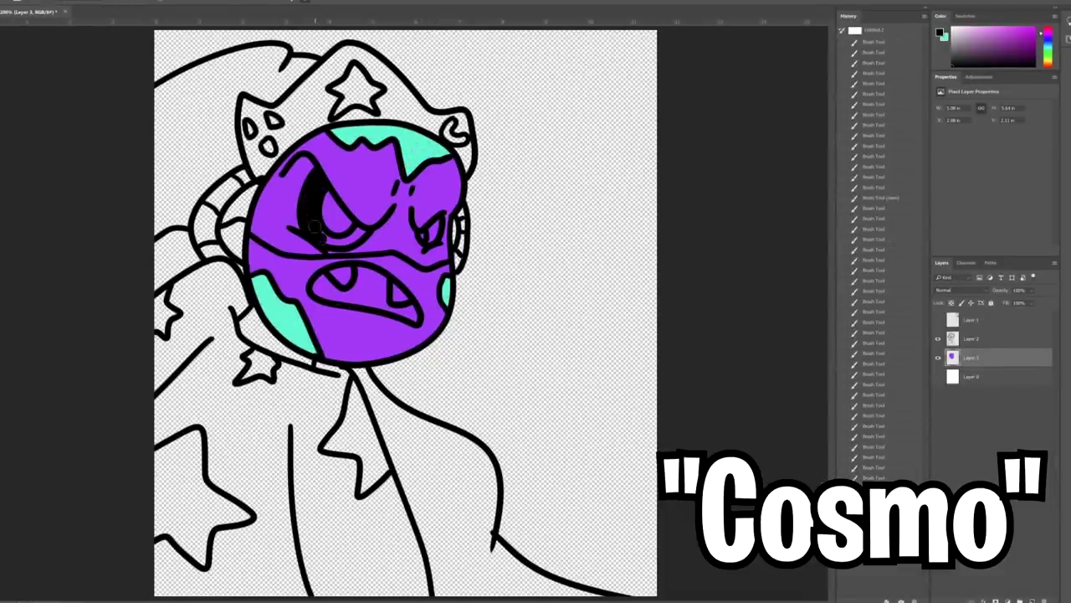
right_click(431, 238)
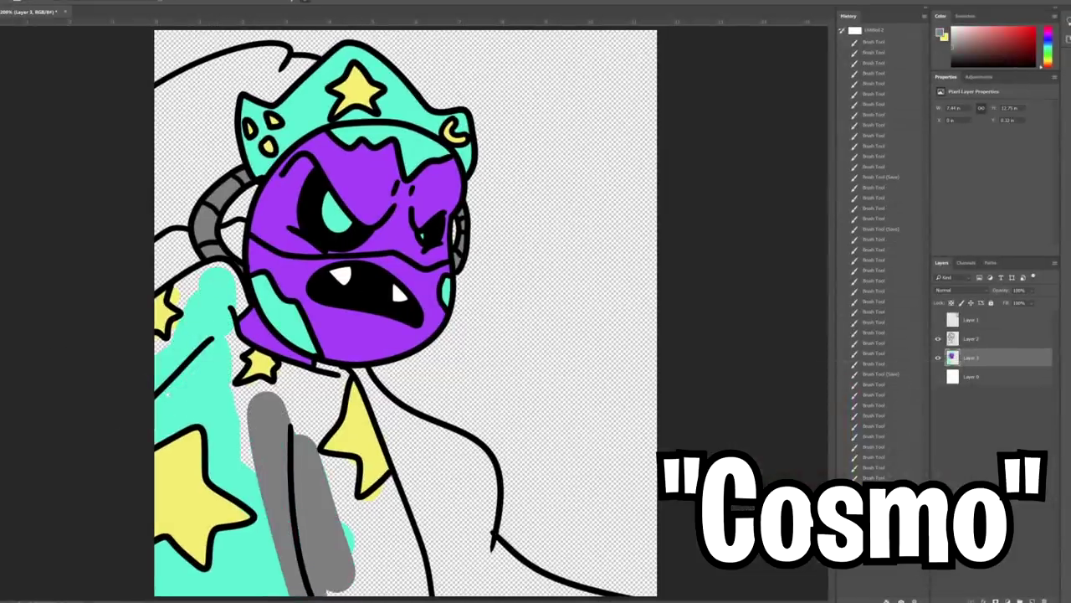
click(929, 383)
drag(180, 383, 343, 515)
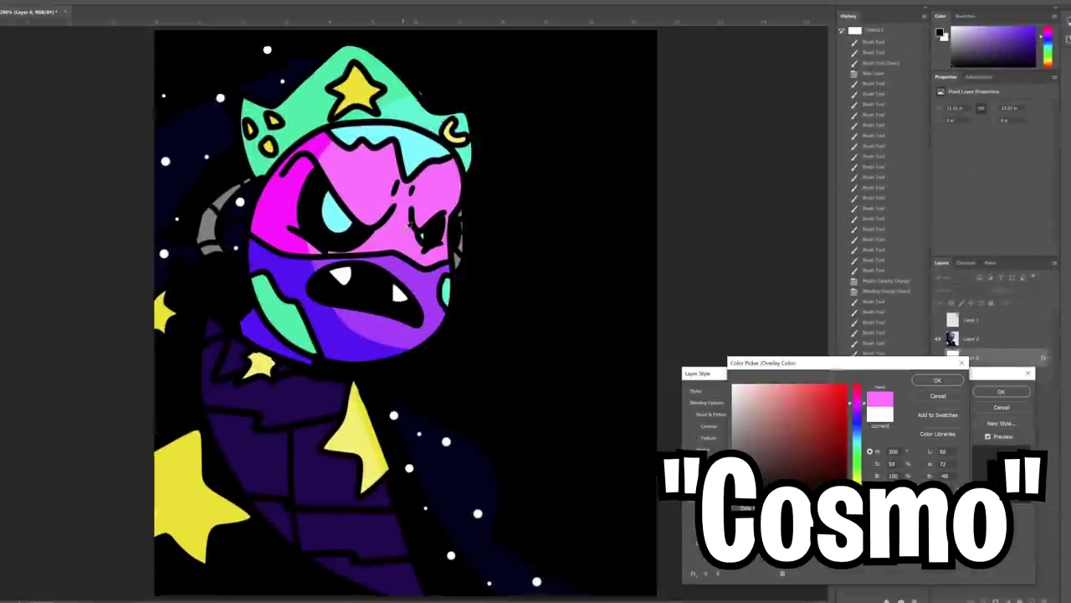
drag(857, 388, 856, 410)
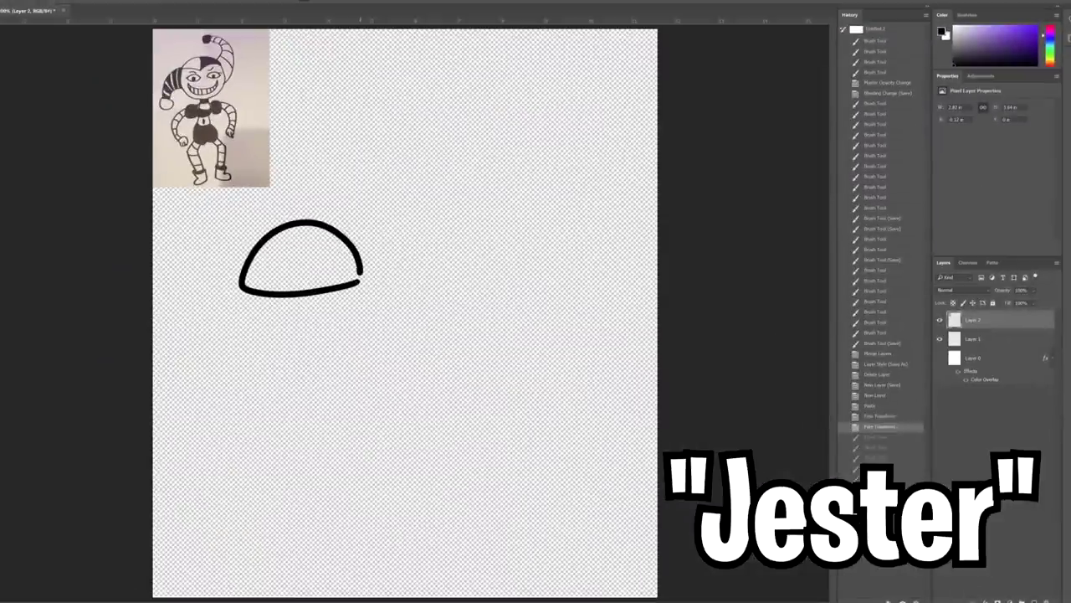
Draw the Jester's two eyes with arched pupils, eyebrow and right eye lid
mouse_move(390, 277)
mouse_down()
mouse_move(526, 232)
mouse_move(385, 272)
mouse_up()
drag(316, 227, 360, 261)
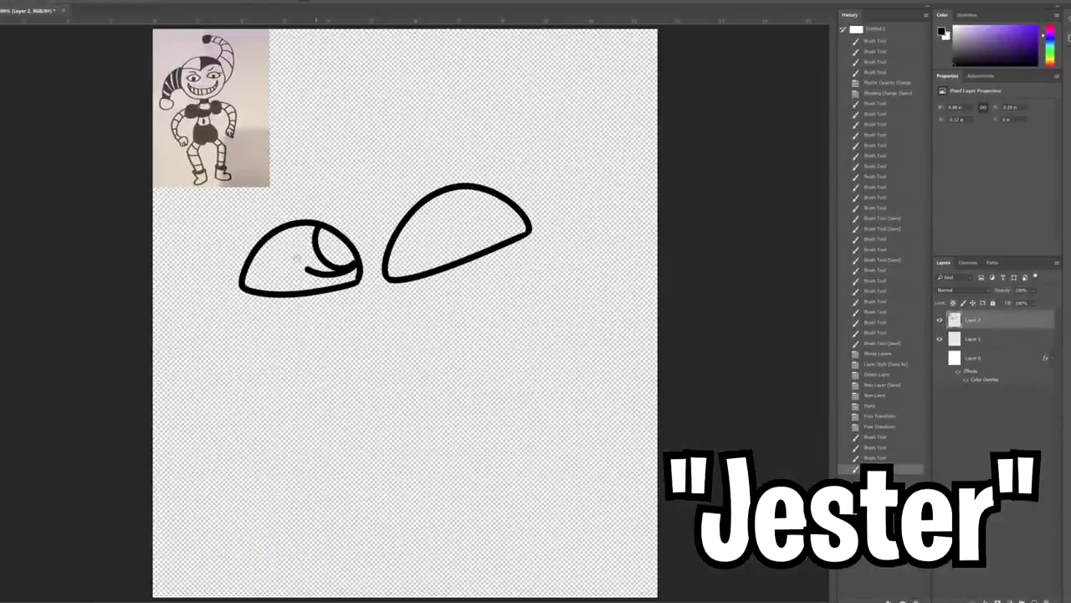
drag(316, 225, 328, 273)
mouse_move(462, 191)
mouse_down()
mouse_move(452, 243)
mouse_move(465, 189)
mouse_up()
drag(434, 201, 441, 248)
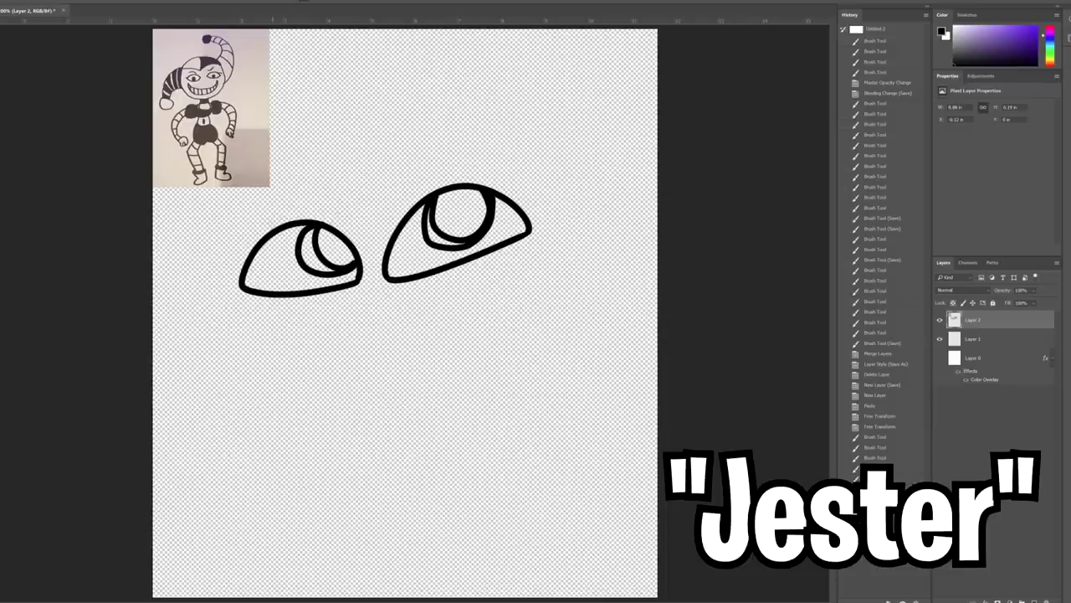
drag(251, 203, 337, 211)
mouse_move(456, 130)
mouse_down()
mouse_move(406, 203)
mouse_move(502, 136)
mouse_up()
key(ctrl+z)
key(ctrl+z)
drag(390, 188, 452, 168)
drag(406, 283, 481, 256)
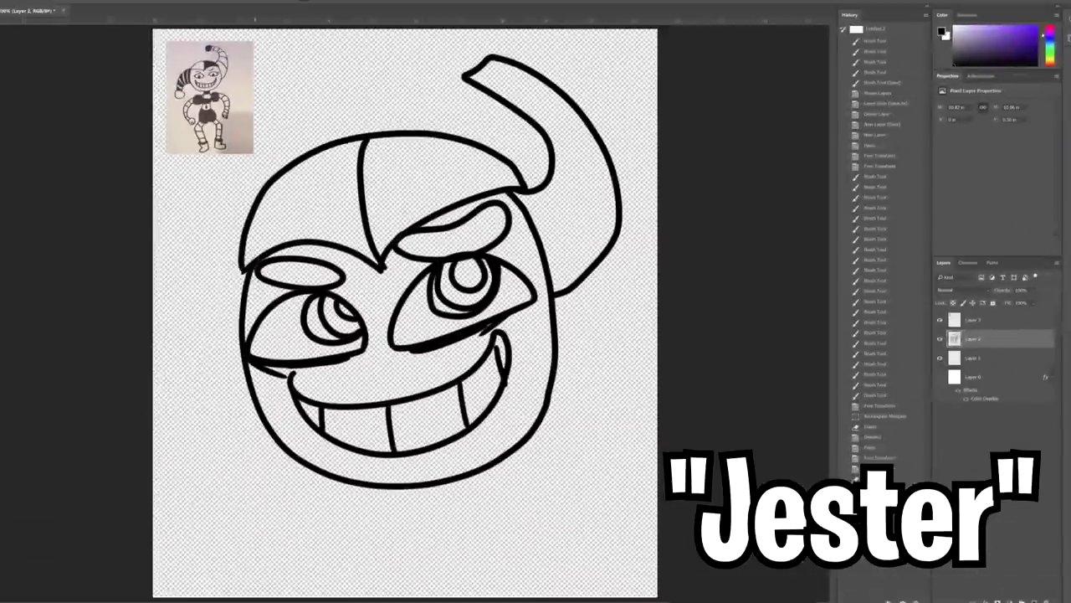
Draw the left hat flap, curled hat tip and pompom, undo the yellow strokes, and show the cyan background
drag(243, 268, 270, 177)
drag(491, 46, 462, 77)
mouse_move(167, 409)
mouse_down()
mouse_move(180, 456)
mouse_move(219, 381)
mouse_up()
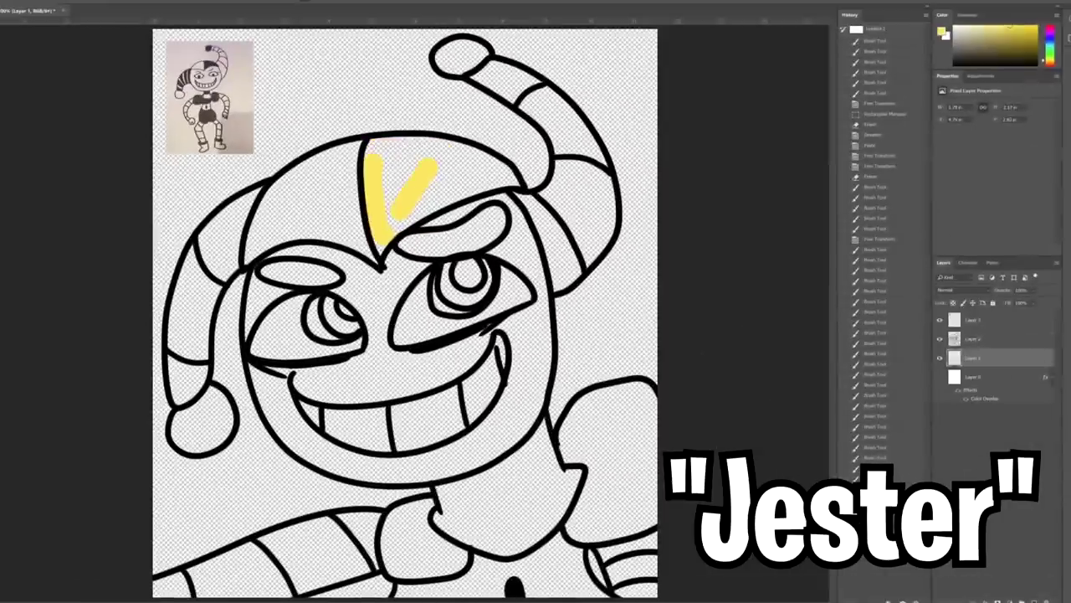
key(ctrl+z)
drag(264, 235, 316, 180)
key(ctrl+z)
click(996, 357)
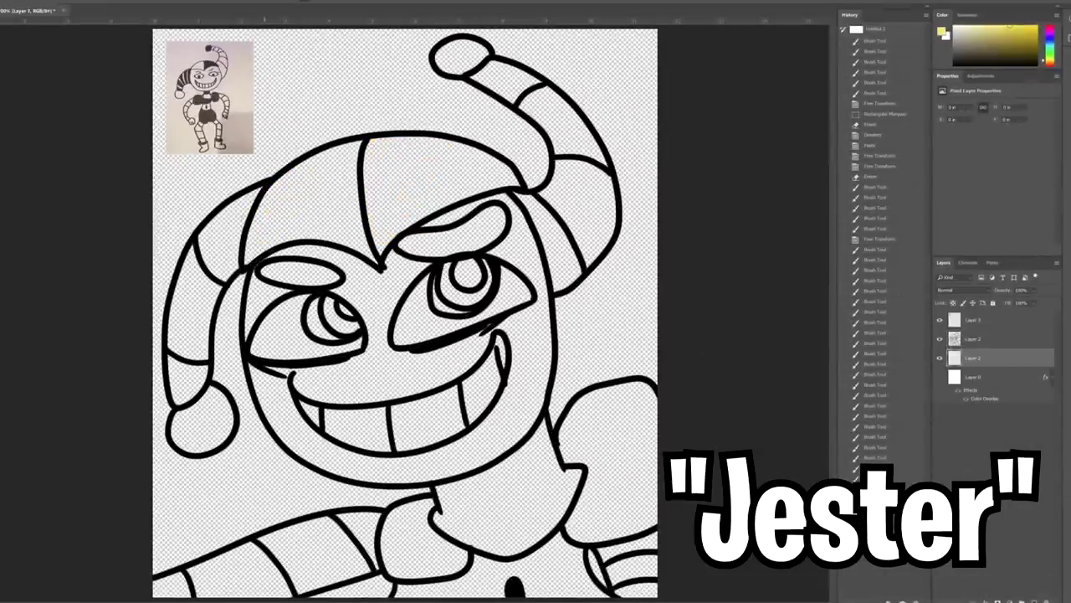
click(939, 376)
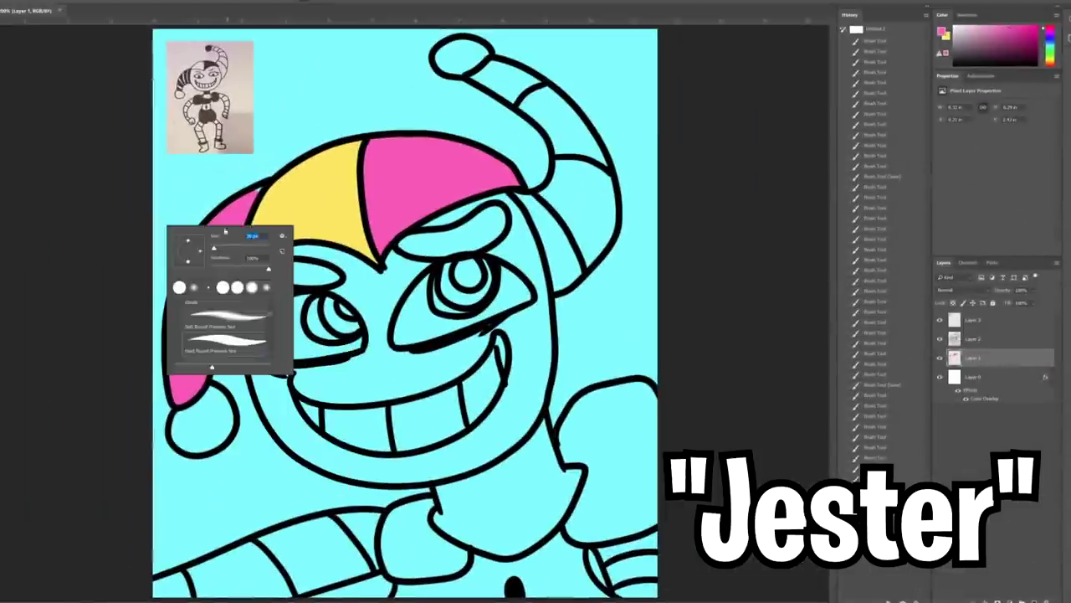
Paint the Jester's neck and face, pink over the right eye highlight, and touch up the torso
key(Escape)
click(943, 32)
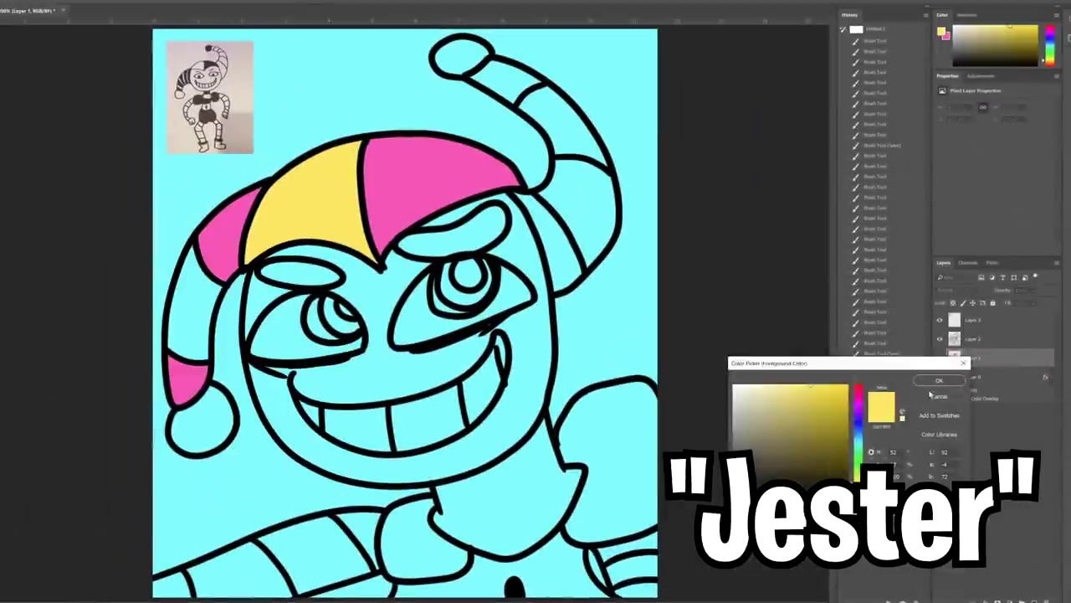
right_click(262, 263)
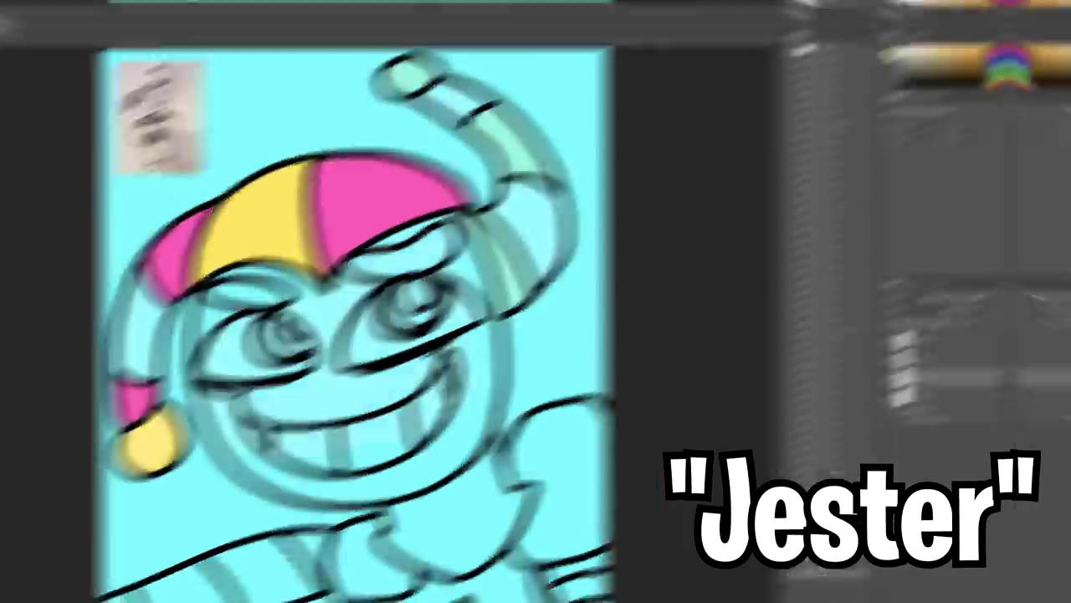
mouse_move(402, 452)
mouse_down()
mouse_move(452, 450)
mouse_move(519, 384)
mouse_move(437, 442)
mouse_move(477, 501)
mouse_move(534, 379)
mouse_move(534, 264)
mouse_move(487, 233)
mouse_up()
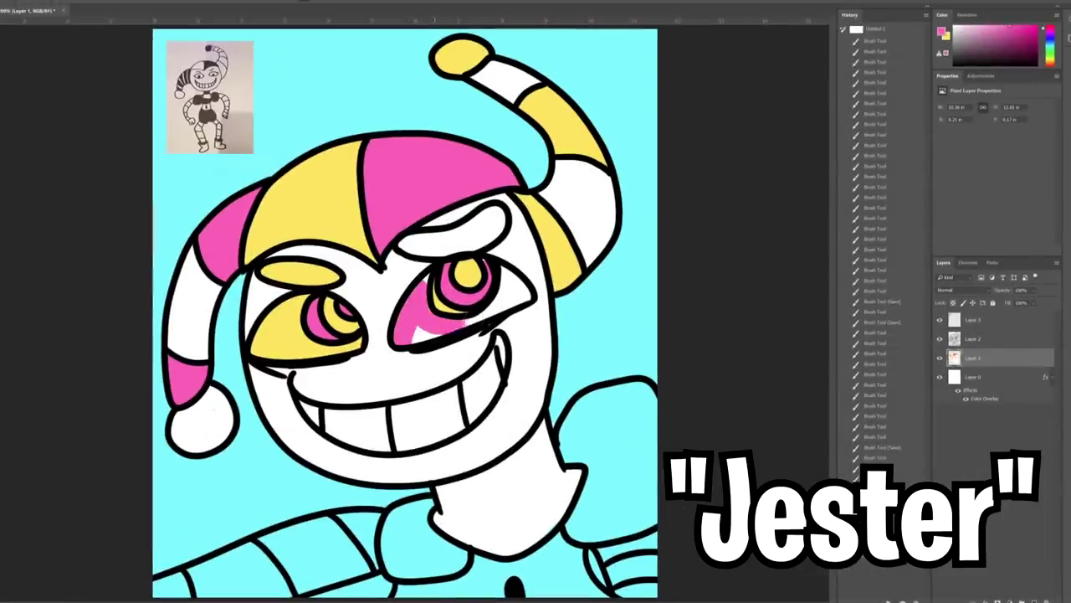
right_click(422, 286)
right_click(397, 323)
right_click(414, 328)
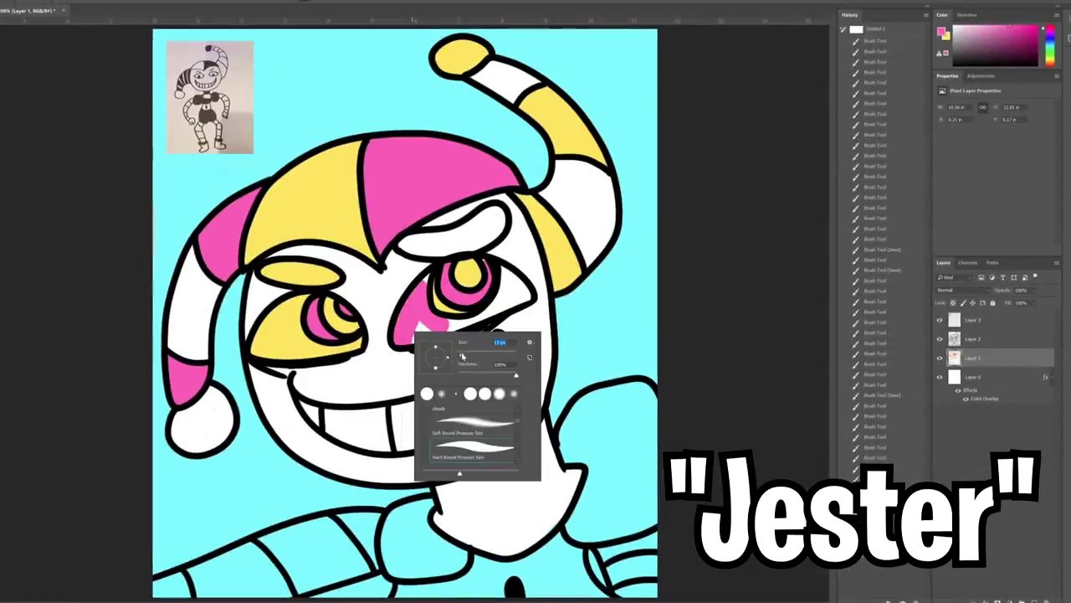
drag(418, 334, 443, 338)
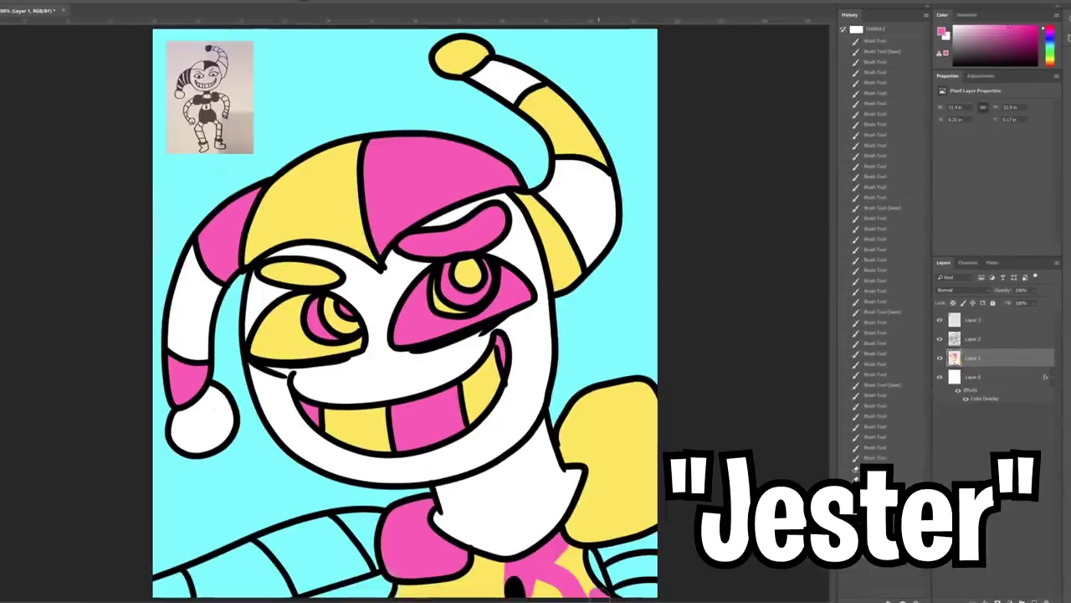
drag(586, 586, 569, 554)
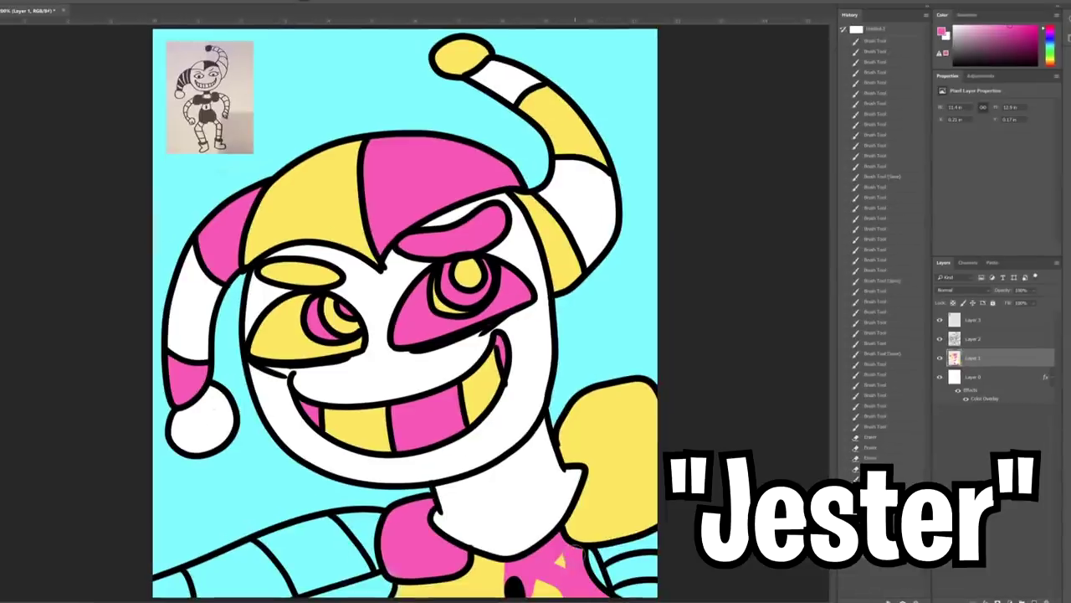
Paint the lower-left and lower-right stripes white, covering cyan blotches
click(943, 31)
click(957, 395)
drag(159, 586, 268, 557)
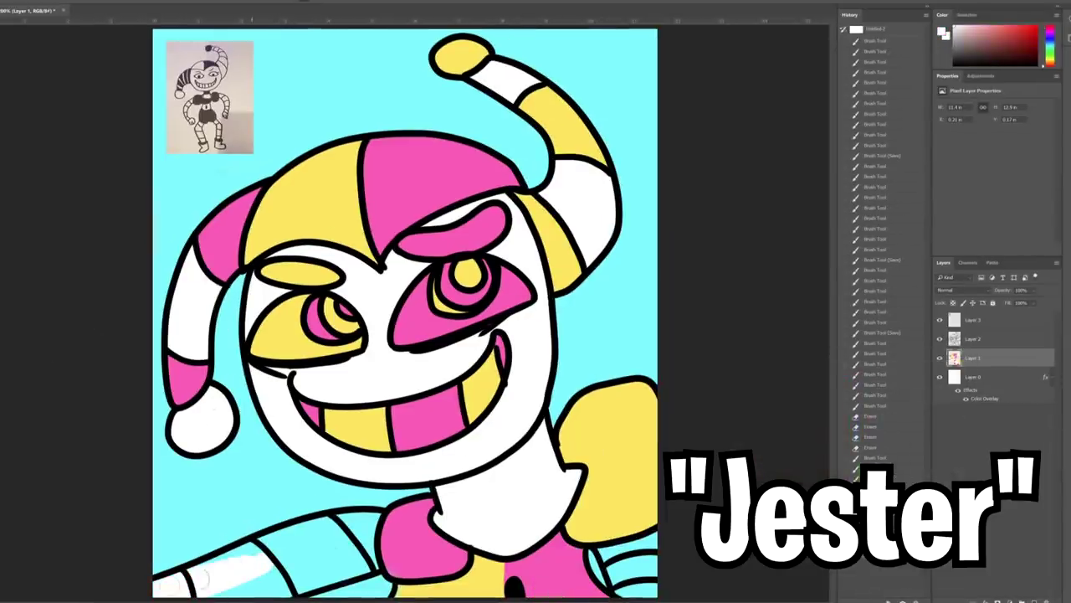
drag(201, 561, 377, 514)
drag(218, 590, 352, 543)
drag(327, 582, 377, 559)
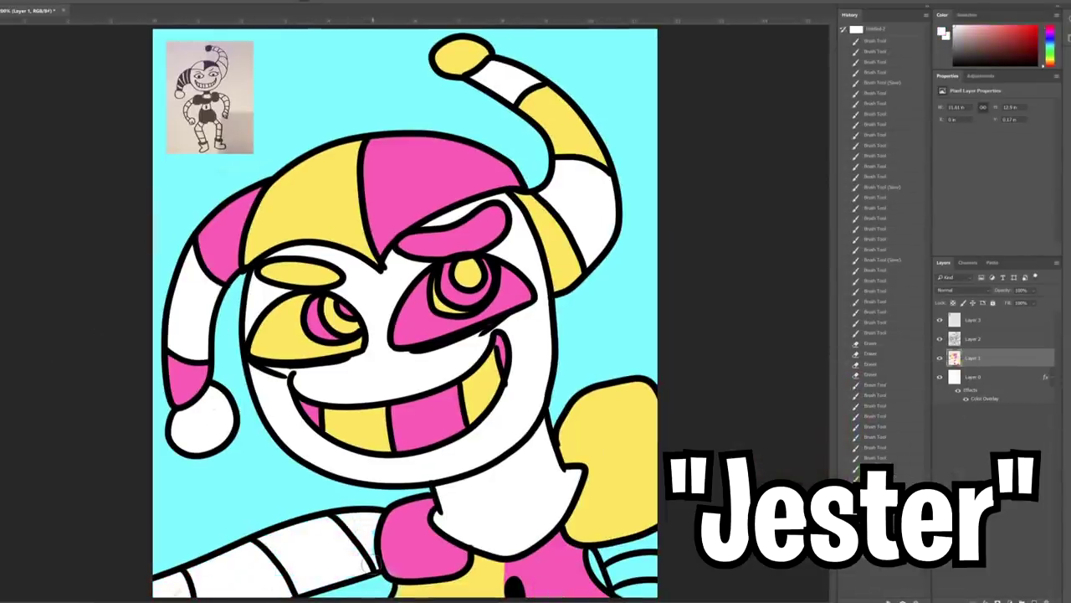
drag(620, 586, 653, 540)
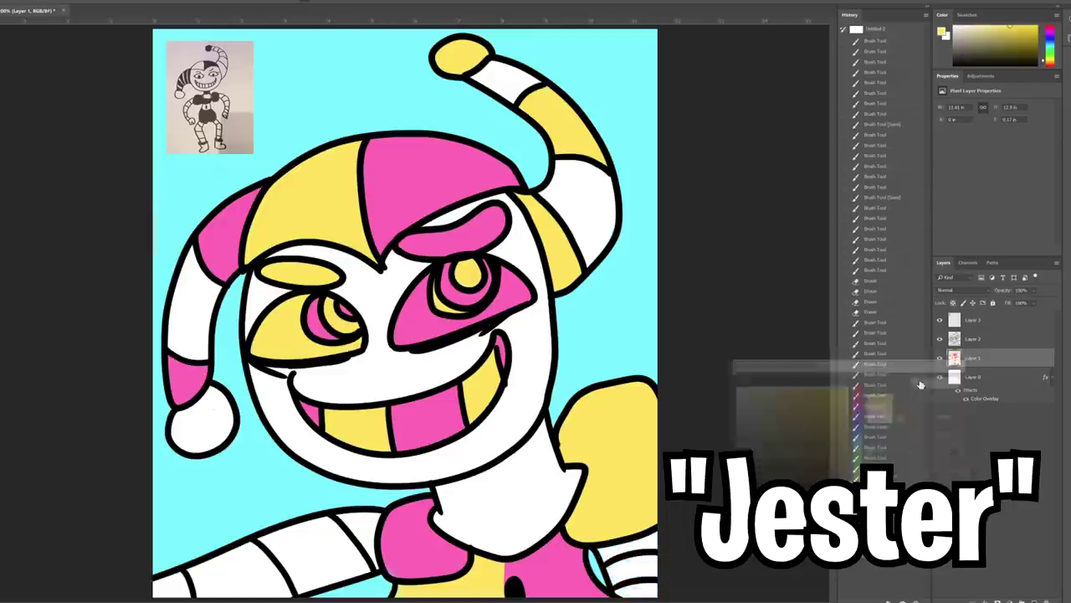
Paint alternate lower-left stripes yellow and add small marks along the body's bottom
mouse_move(276, 590)
mouse_down()
mouse_move(297, 542)
mouse_move(356, 519)
mouse_up()
drag(344, 552, 362, 565)
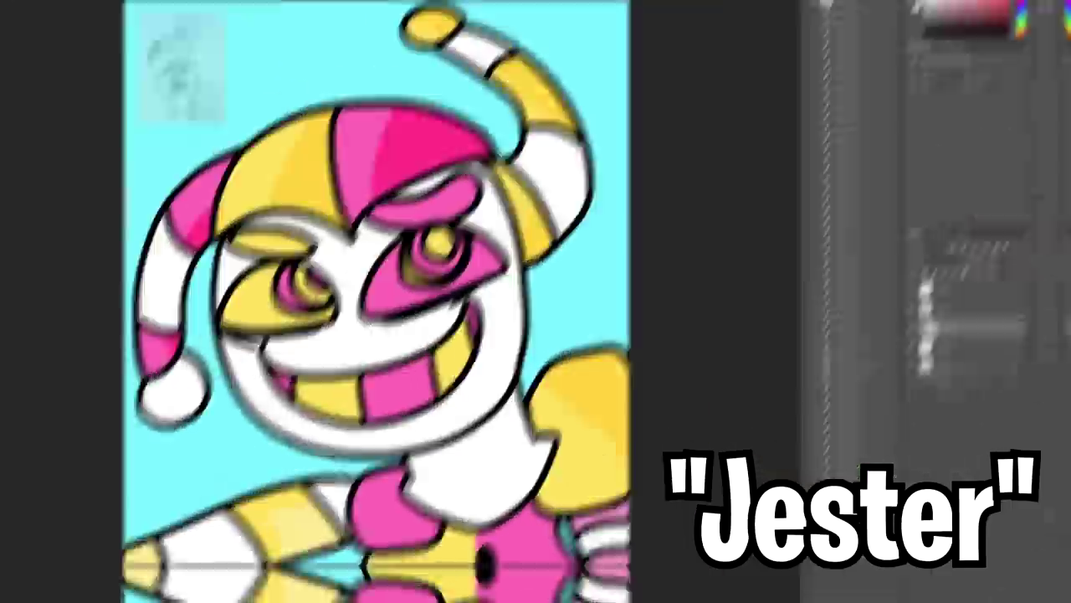
drag(268, 565, 339, 532)
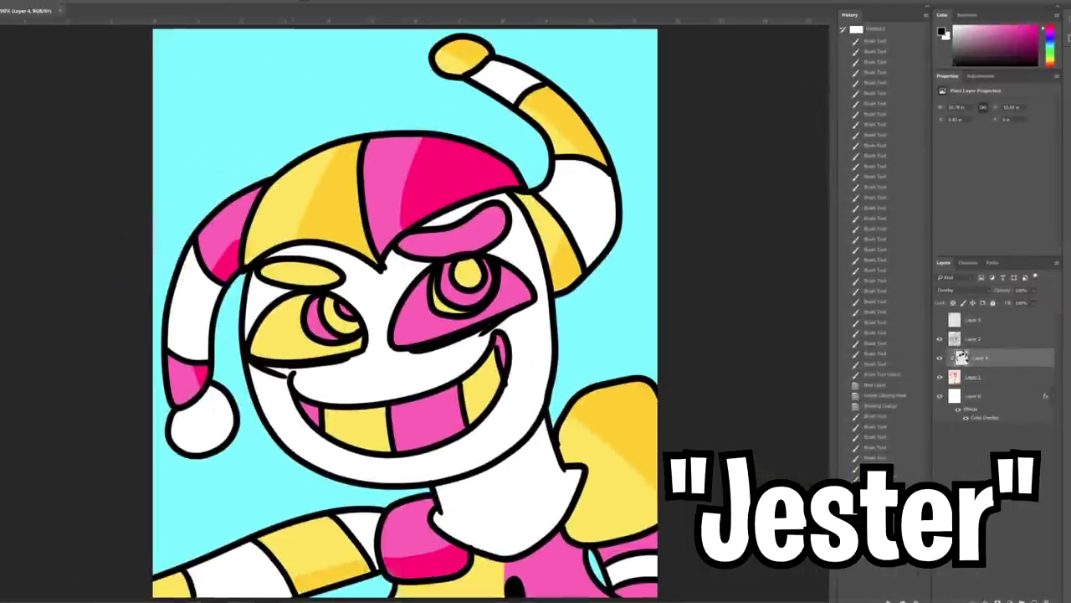
mouse_move(519, 573)
mouse_down()
mouse_move(578, 510)
mouse_move(627, 509)
mouse_up()
drag(607, 570, 628, 559)
drag(456, 569, 477, 540)
drag(389, 573, 469, 536)
Shade around the Jester's eyes and eyebrows and reorder the colour layer in the stack
drag(398, 339, 469, 322)
drag(460, 260, 494, 301)
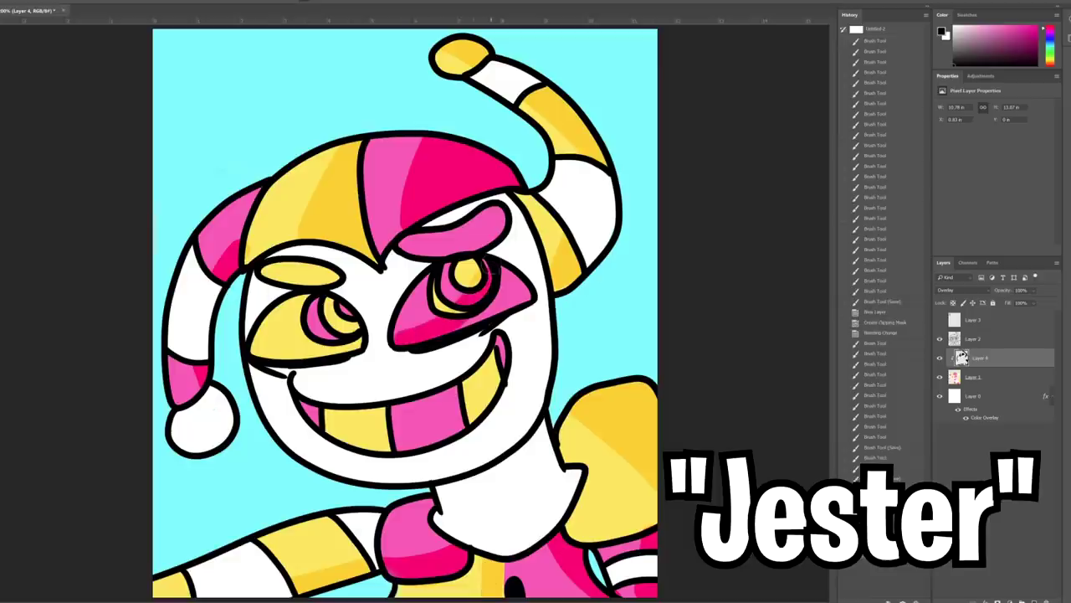
drag(502, 264, 536, 293)
drag(460, 327, 535, 285)
drag(259, 355, 360, 335)
mouse_move(456, 251)
mouse_down()
mouse_move(502, 209)
mouse_move(441, 270)
mouse_up()
drag(460, 227, 442, 254)
drag(301, 289, 337, 266)
drag(1004, 385, 991, 360)
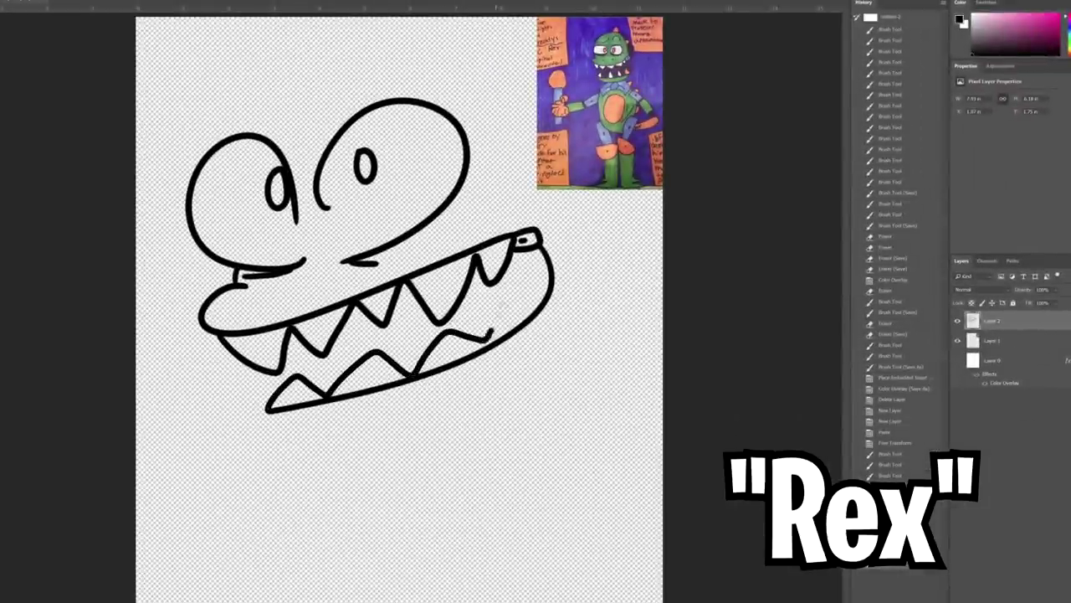
Extend Rex's lower jaw, paint his inner ear orange and his bow blue with light-blue highlights
mouse_move(490, 335)
mouse_down()
mouse_move(513, 295)
mouse_move(539, 294)
mouse_up()
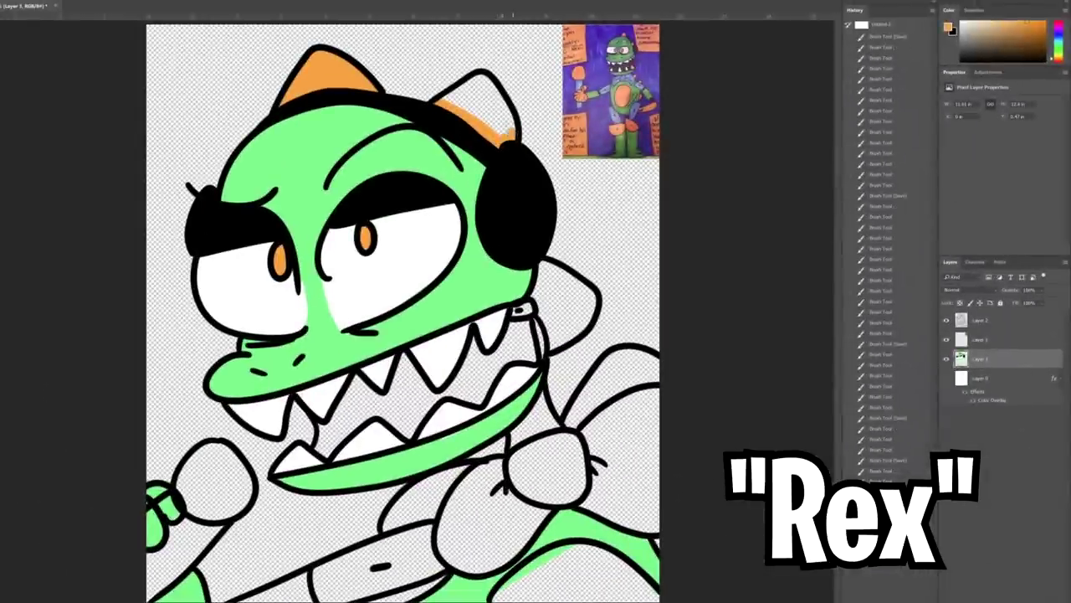
drag(513, 136, 500, 99)
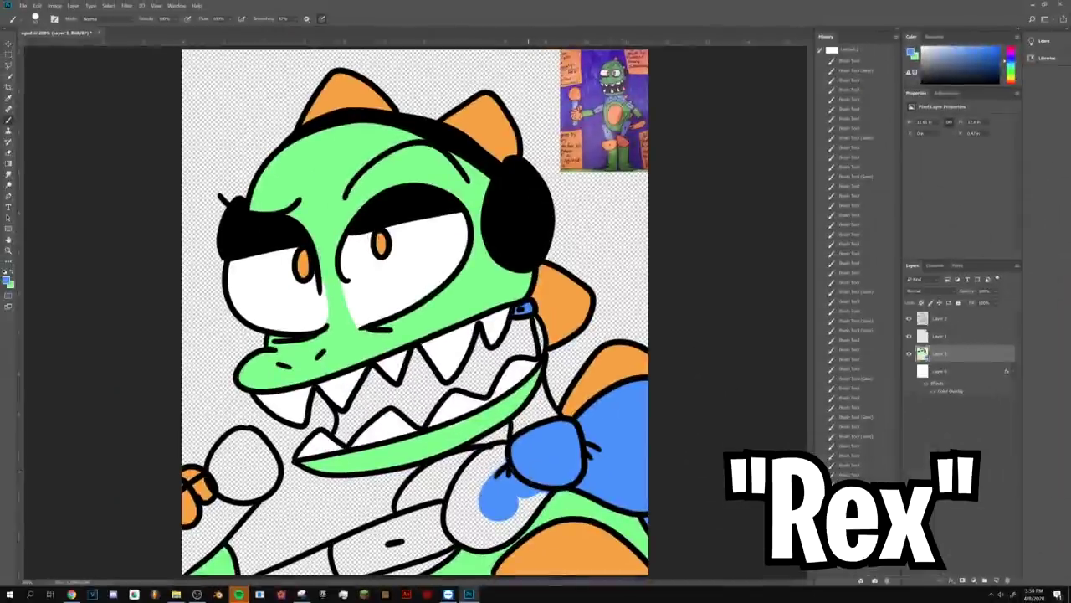
drag(502, 458, 470, 525)
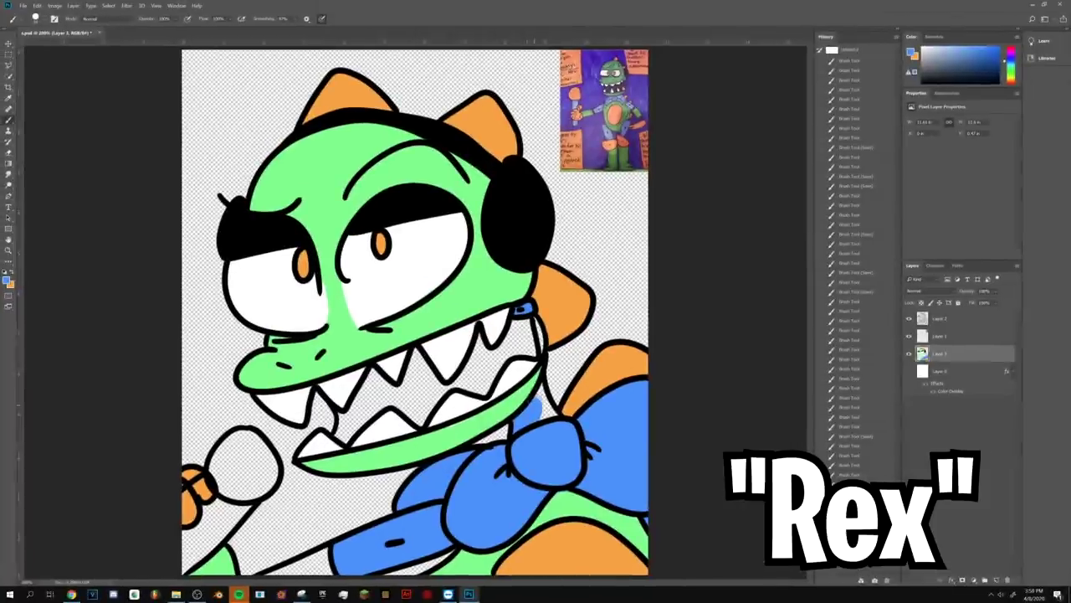
mouse_move(534, 392)
mouse_down()
mouse_move(546, 400)
mouse_move(540, 410)
mouse_up()
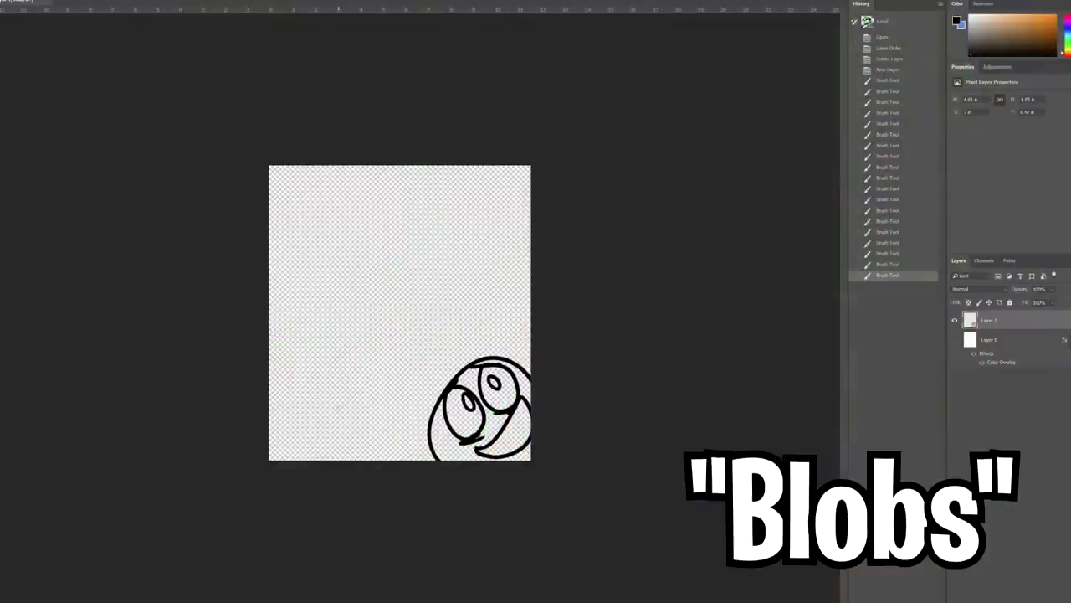
Draw a new lower-left blob with two eyes, pupils and bottom marks
drag(271, 419, 366, 459)
drag(310, 383, 350, 405)
drag(343, 384, 328, 448)
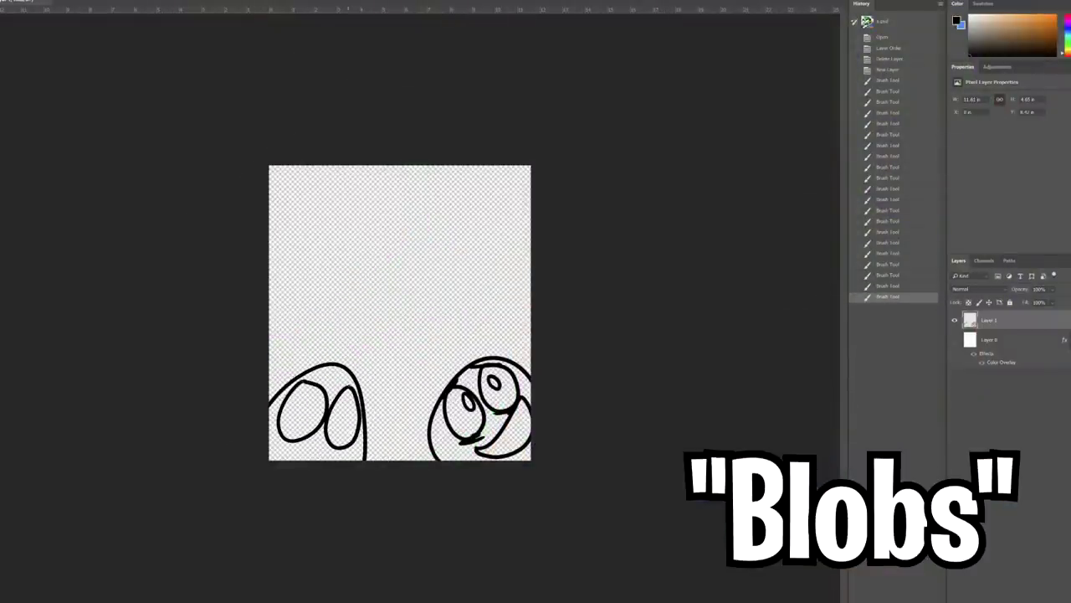
click(302, 404)
drag(333, 407, 343, 412)
mouse_move(277, 433)
mouse_down()
mouse_move(293, 443)
mouse_move(278, 434)
mouse_up()
drag(326, 443, 343, 452)
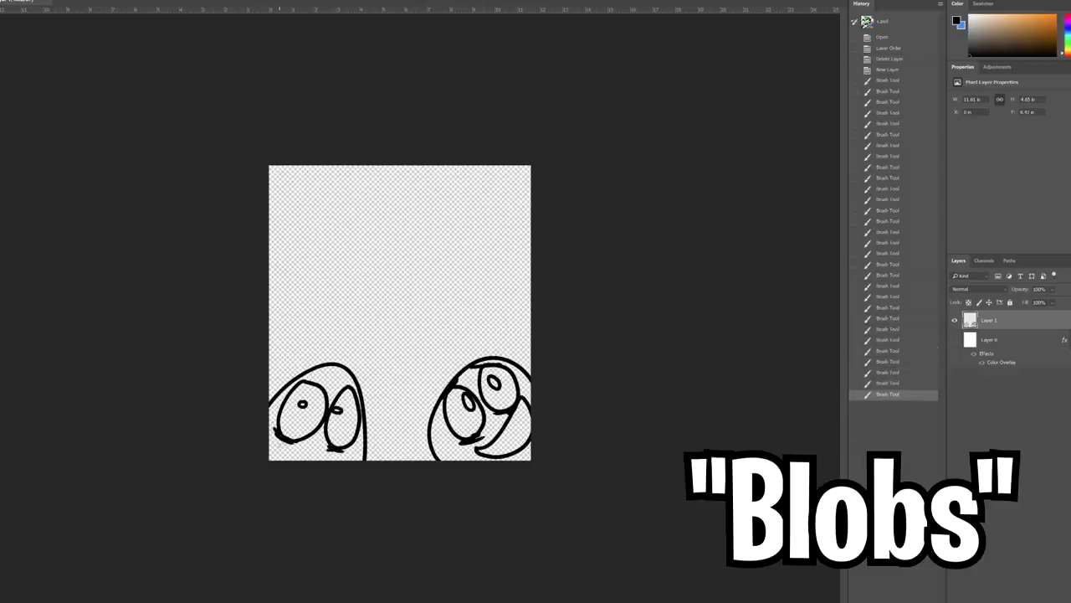
Draw a raised hand beside the left blob, revert it in History, and redraw it
mouse_move(276, 452)
mouse_down()
mouse_move(402, 459)
mouse_move(394, 418)
mouse_move(408, 431)
mouse_move(380, 428)
mouse_move(387, 381)
mouse_up()
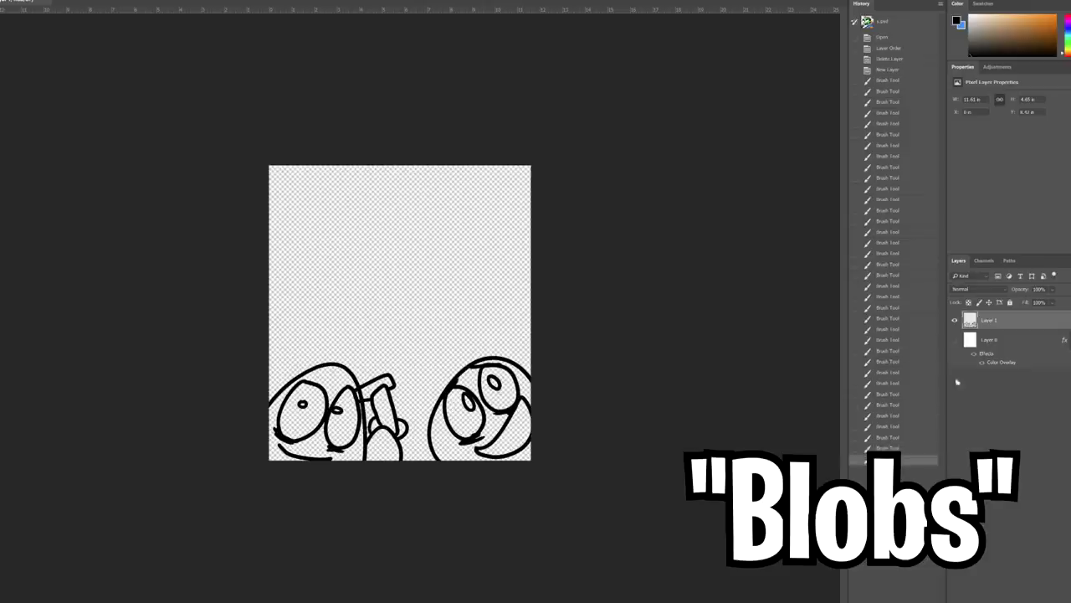
click(887, 404)
click(887, 415)
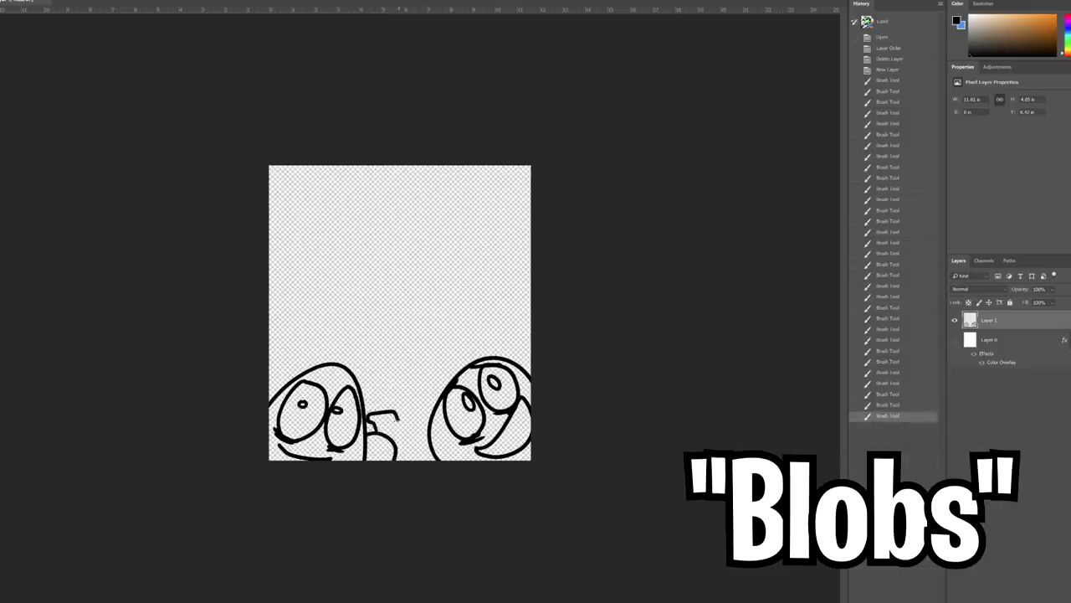
drag(400, 417, 387, 434)
mouse_move(367, 418)
mouse_down()
mouse_move(380, 378)
mouse_move(387, 410)
mouse_up()
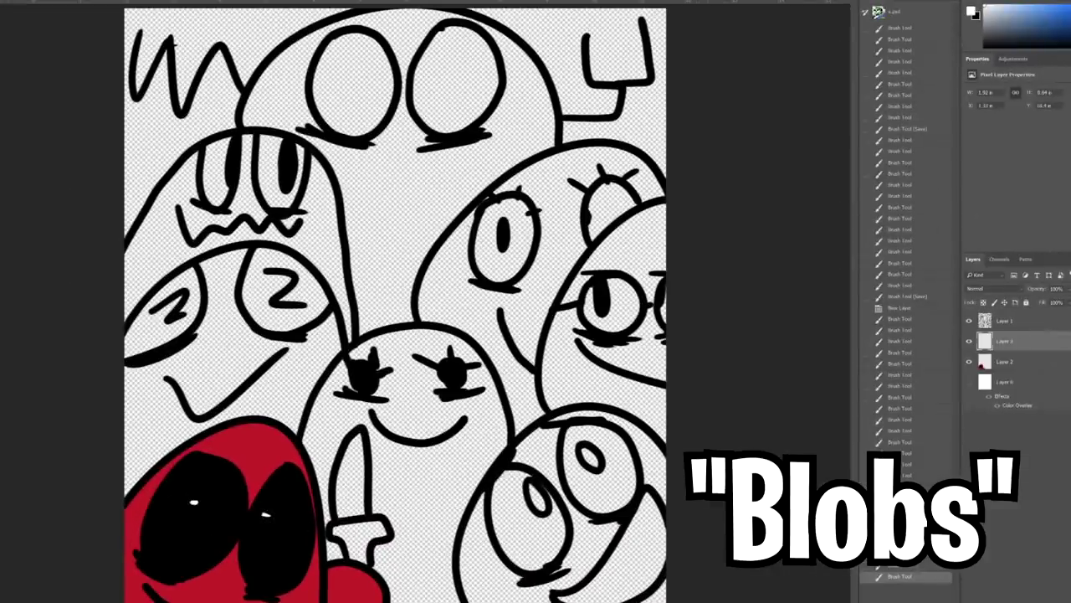
On the colouring layer, fill the lower blob orange and paint its eye areas black
click(1005, 361)
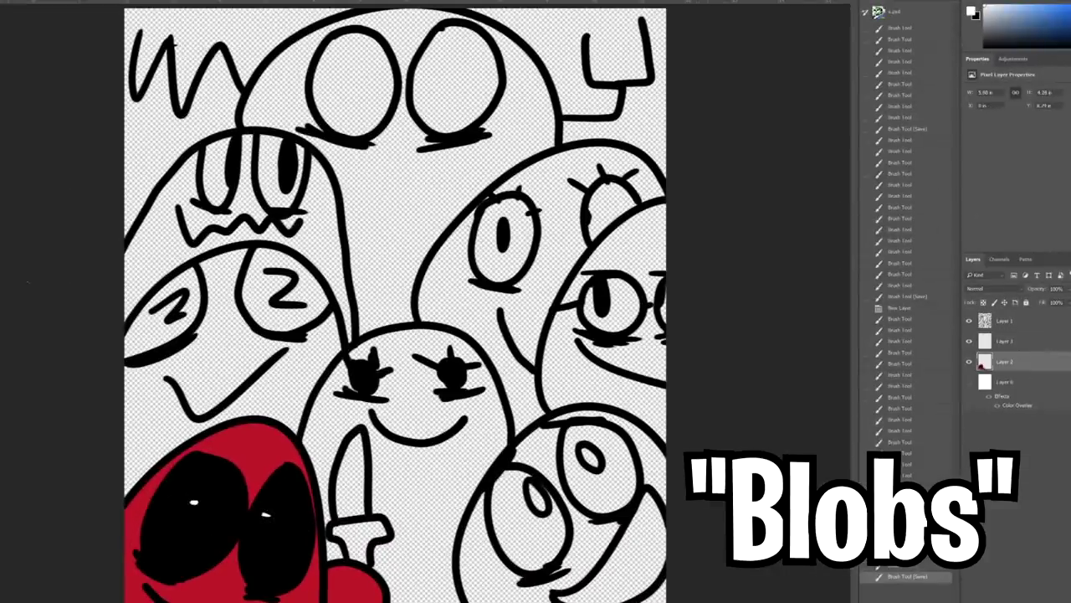
click(971, 12)
click(896, 411)
click(985, 383)
drag(658, 482, 647, 512)
key(ctrl+z)
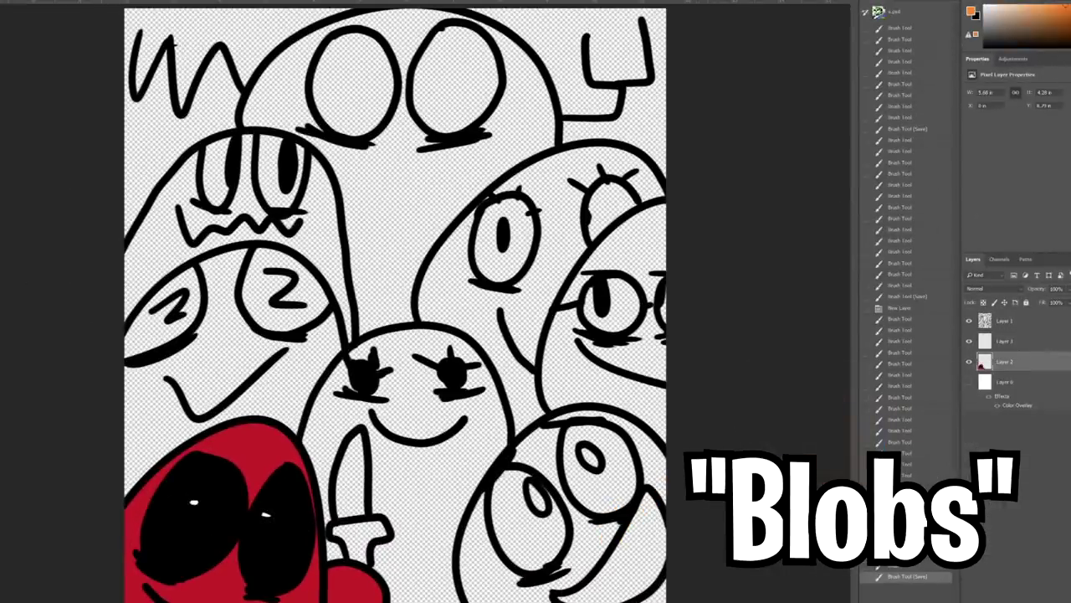
mouse_move(577, 503)
mouse_down()
mouse_move(515, 586)
mouse_move(498, 490)
mouse_move(636, 586)
mouse_move(637, 452)
mouse_move(528, 444)
mouse_up()
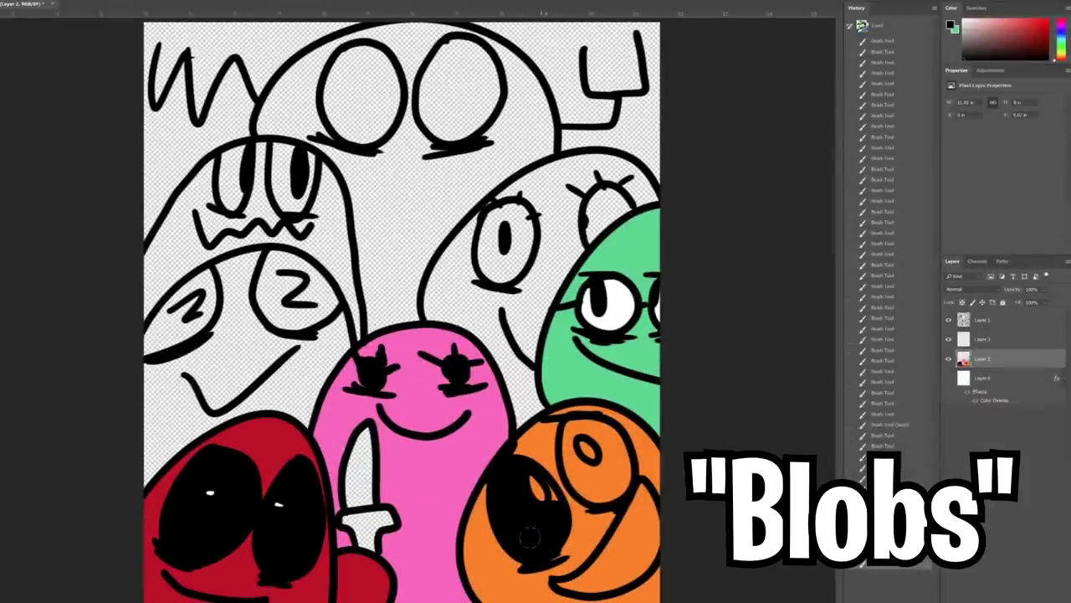
mouse_move(573, 495)
mouse_down()
mouse_move(620, 452)
mouse_move(632, 536)
mouse_move(557, 586)
mouse_up()
drag(644, 544, 552, 586)
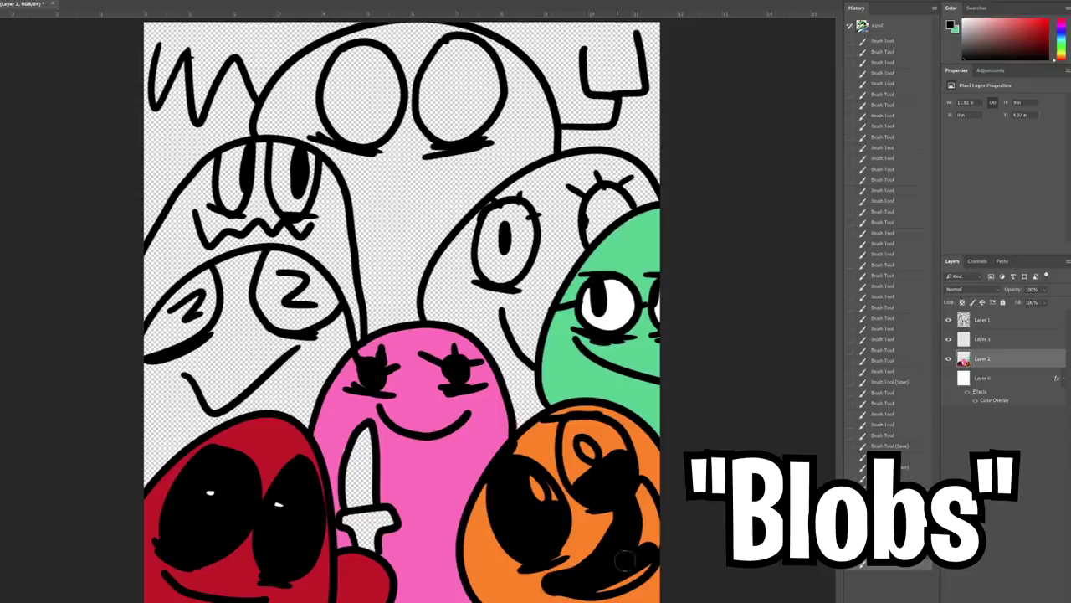
drag(640, 485, 598, 586)
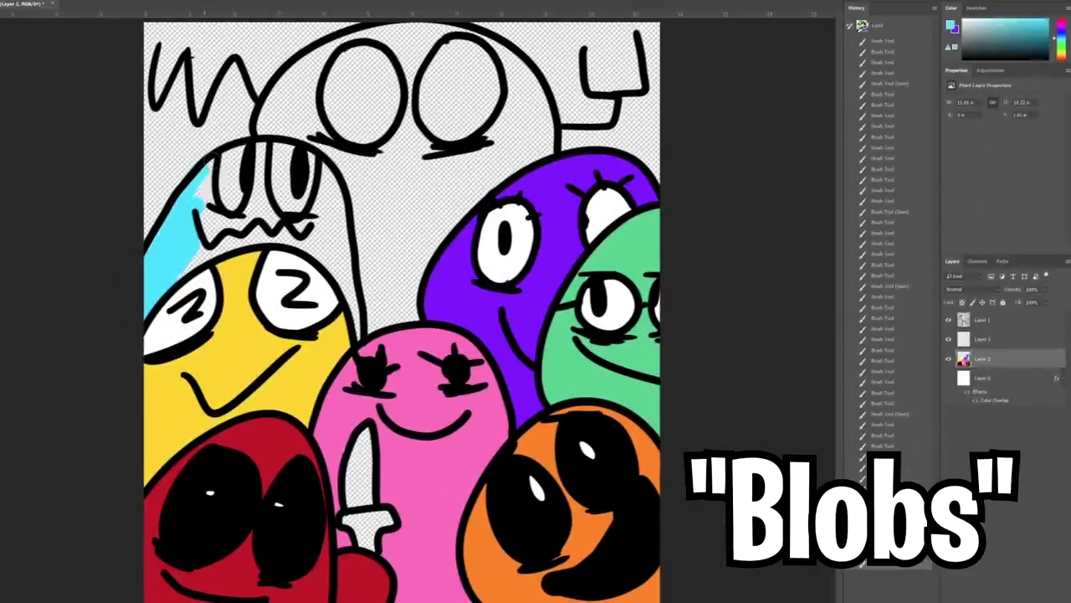
Fill the top-left ghost blob and the gap under the rainbow blob cyan, then sample purple
mouse_move(220, 180)
mouse_down()
mouse_move(150, 305)
mouse_move(167, 210)
mouse_move(234, 155)
mouse_move(155, 310)
mouse_move(260, 167)
mouse_up()
mouse_move(209, 247)
mouse_down()
mouse_move(339, 214)
mouse_move(356, 331)
mouse_up()
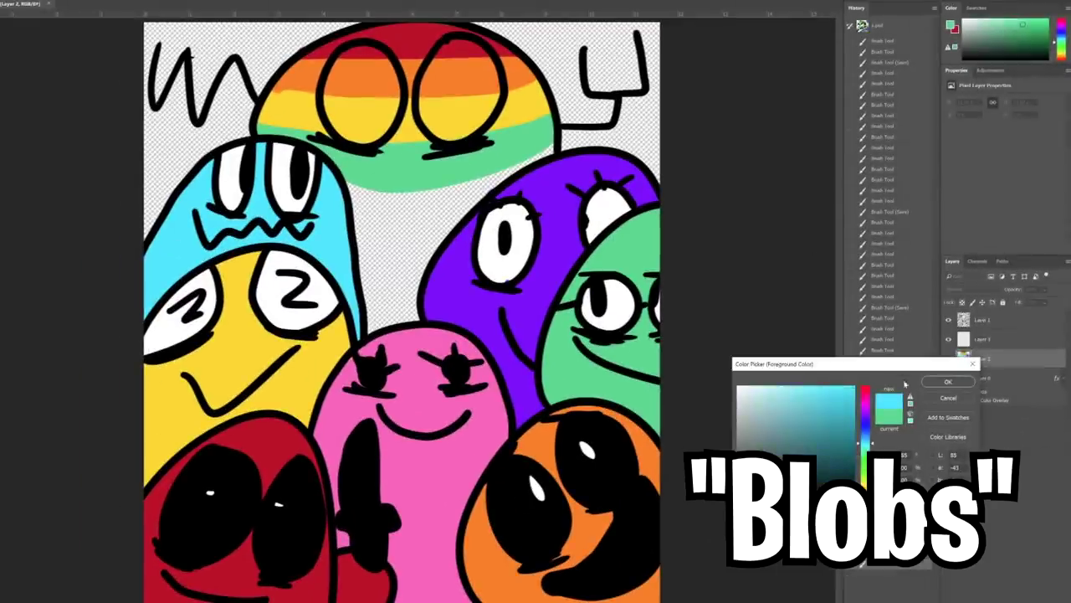
key(Return)
mouse_move(348, 197)
mouse_down()
mouse_move(553, 155)
mouse_move(343, 193)
mouse_up()
key(ctrl+z)
mouse_move(356, 225)
mouse_down()
mouse_move(443, 219)
mouse_move(368, 210)
mouse_up()
key(alt+shift+c)
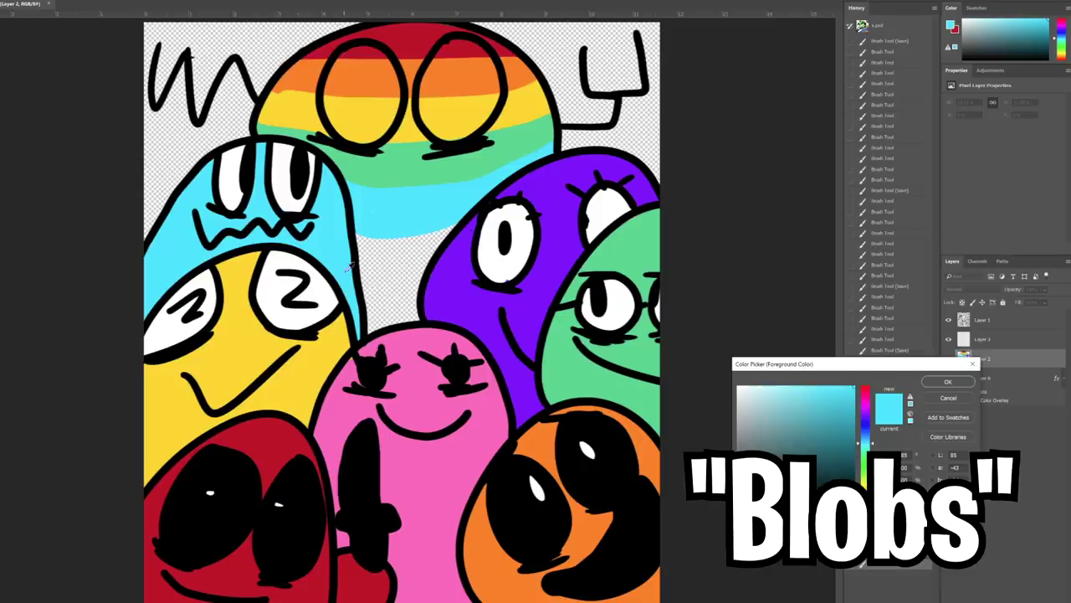
click(517, 424)
click(492, 250)
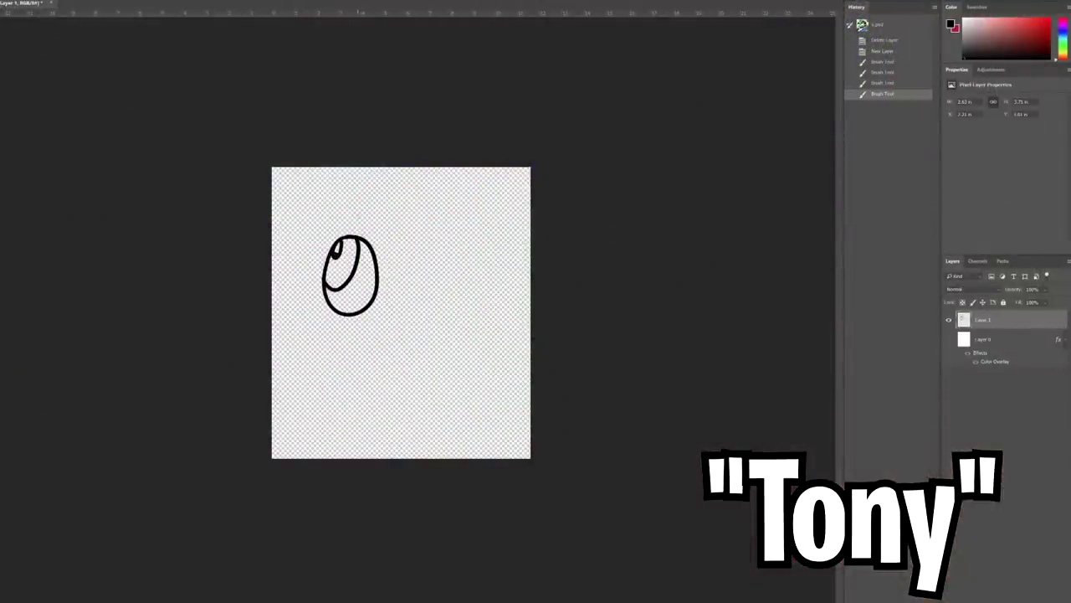
Draw the character's long nose, the hook under the eye, the chin curve and back of head
mouse_move(343, 239)
mouse_down()
mouse_move(407, 334)
mouse_move(327, 309)
mouse_up()
key(ctrl+z)
drag(408, 334, 360, 325)
drag(339, 329, 362, 324)
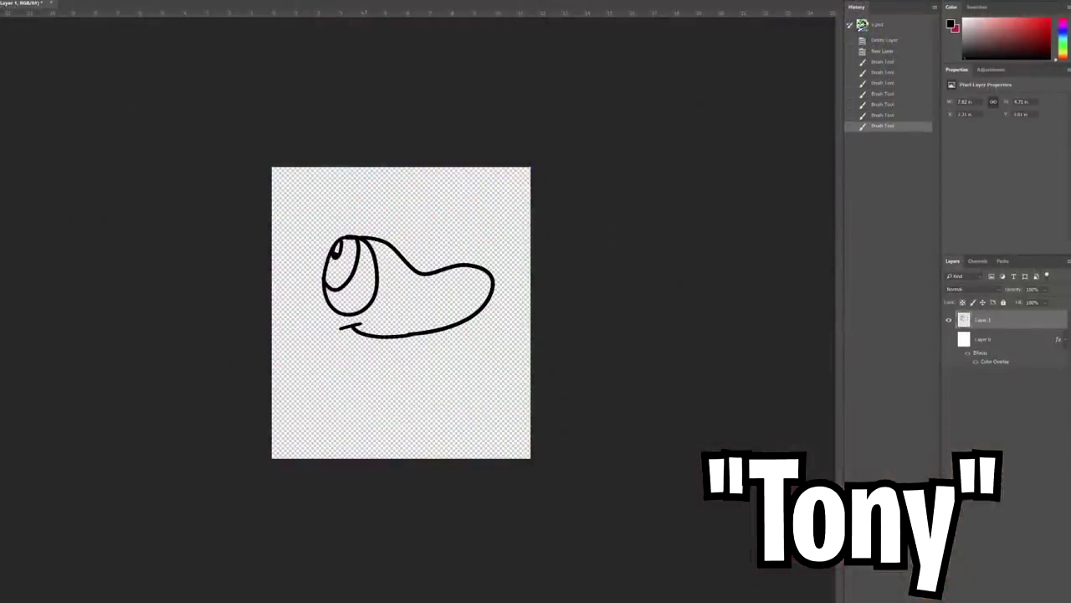
drag(452, 331, 311, 345)
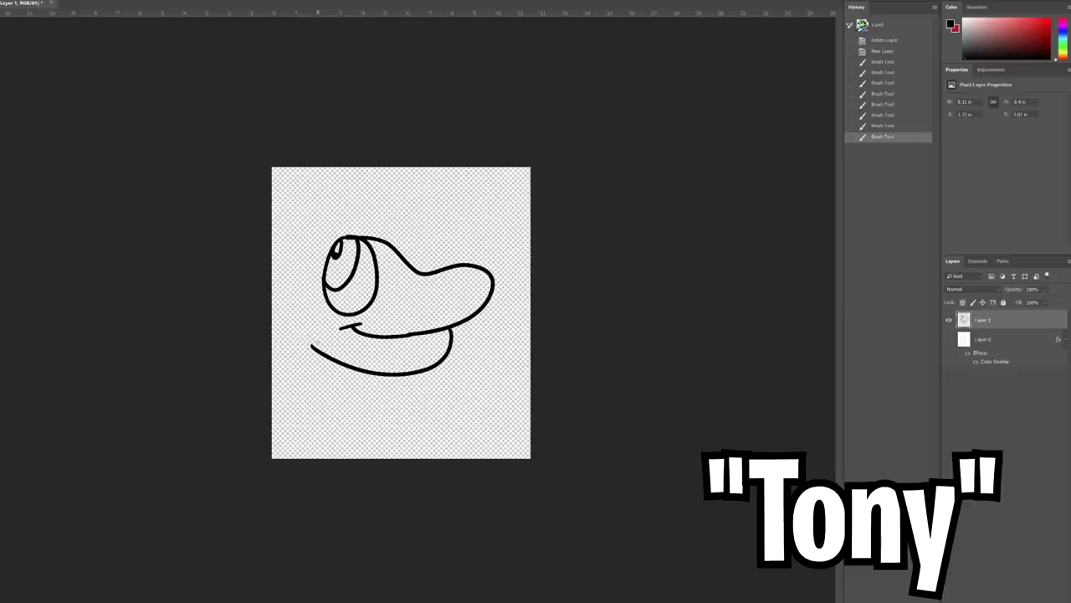
drag(303, 303, 315, 344)
Add the second eye peeking over the nose, the head curve, X marks on the ear, and head top
mouse_move(392, 251)
mouse_down()
mouse_move(406, 245)
mouse_move(416, 268)
mouse_move(408, 256)
mouse_up()
drag(395, 243, 406, 254)
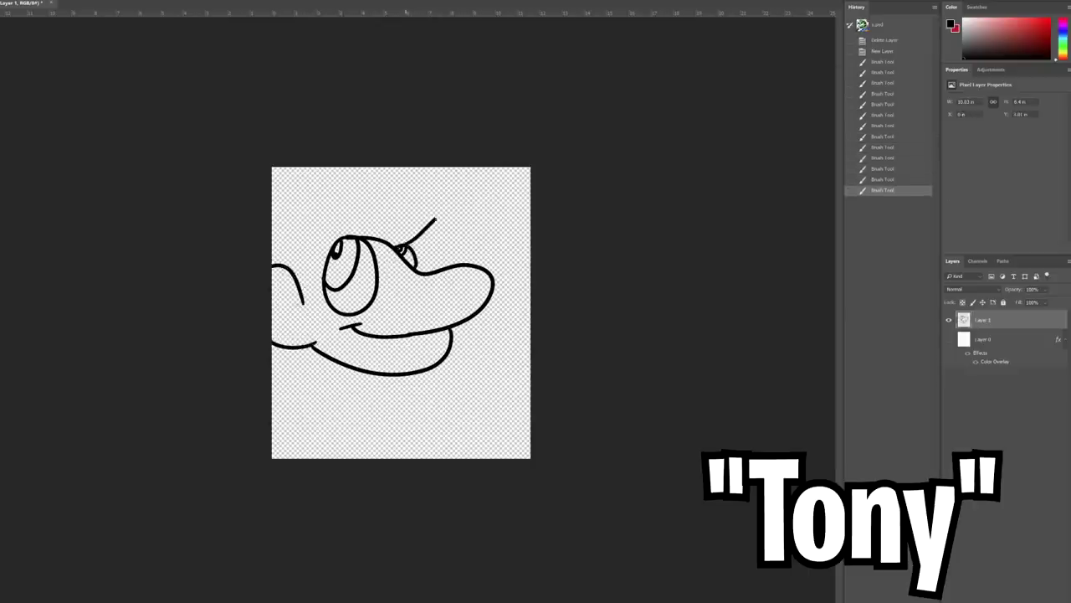
key(ctrl+z)
mouse_move(302, 283)
mouse_down()
mouse_move(336, 241)
mouse_move(289, 328)
mouse_up()
drag(287, 283, 274, 328)
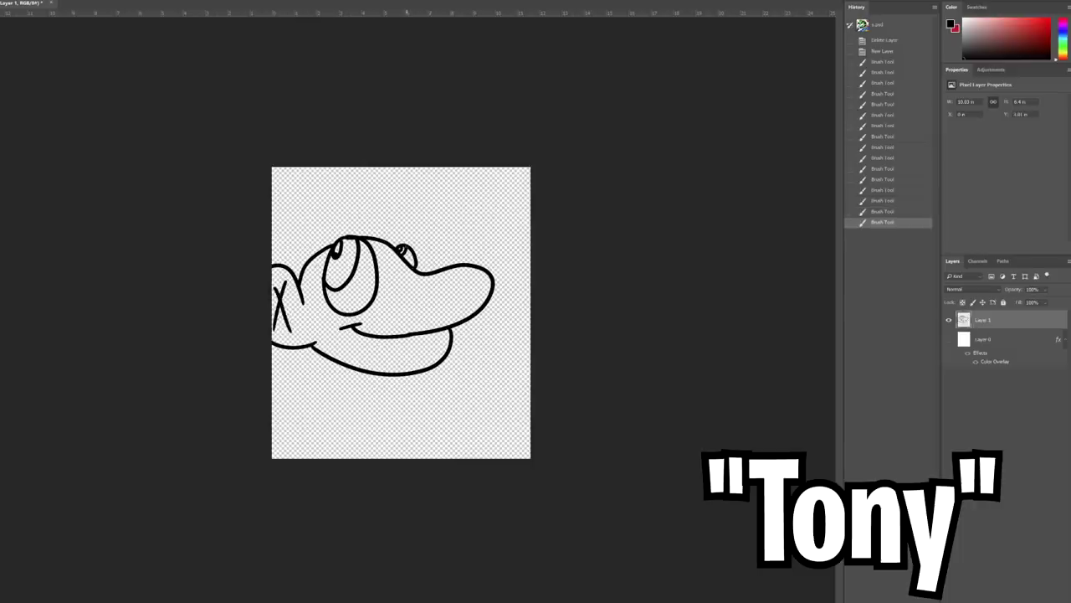
drag(473, 183, 273, 244)
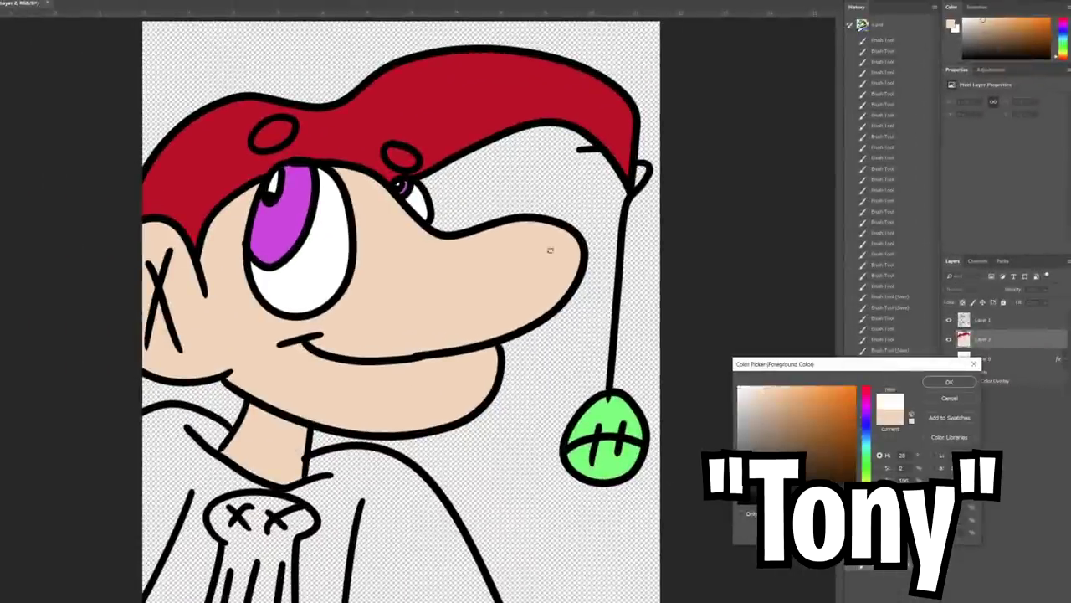
Paint pale skin tone at lower left and grey shading along the bottom on a new layer
key(Return)
mouse_move(167, 502)
mouse_down()
mouse_move(167, 585)
mouse_move(193, 502)
mouse_move(213, 476)
mouse_up()
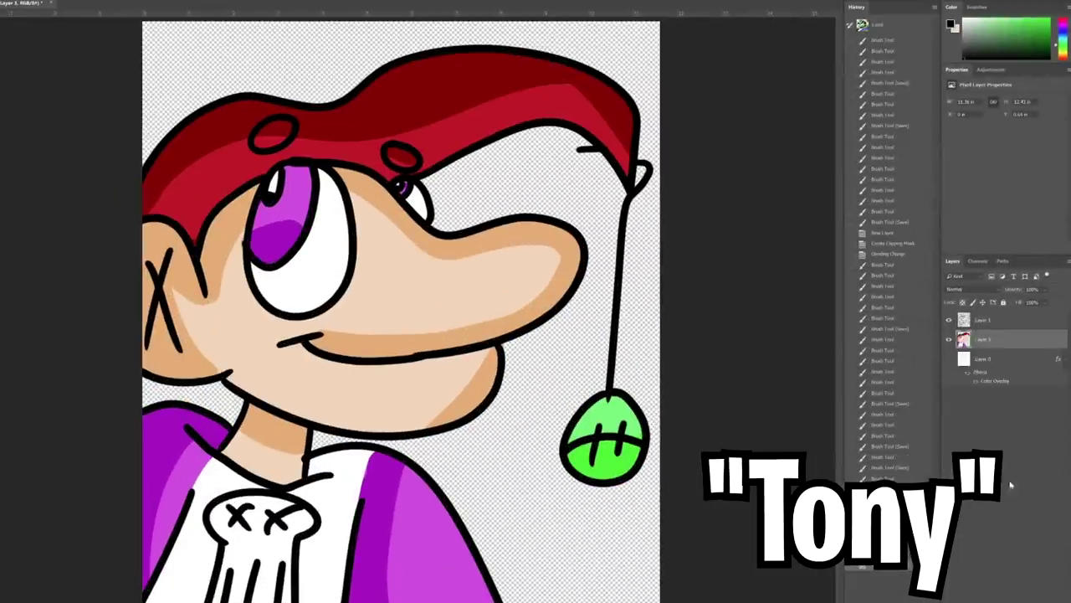
key(ctrl+shift+alt+n)
click(952, 25)
key(Return)
mouse_move(168, 586)
mouse_down()
mouse_move(318, 590)
mouse_move(184, 599)
mouse_up()
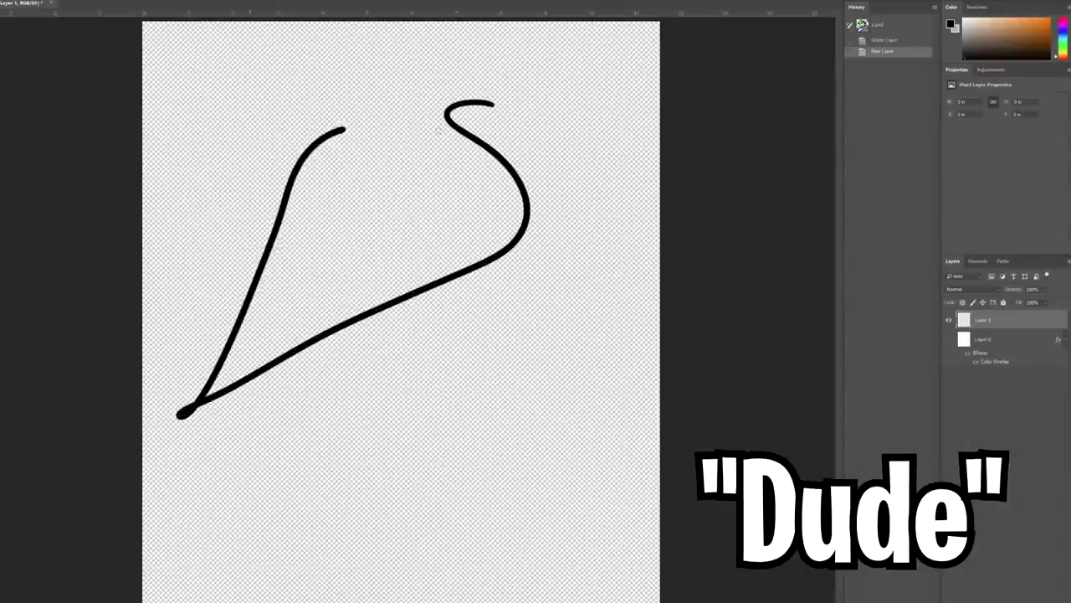
key(ctrl+z)
Draw black line art of the swept hair, jaw line, eyebrow and glasses, undoing misdrawn strokes
drag(448, 128, 437, 102)
drag(243, 180, 502, 50)
key(ctrl+z)
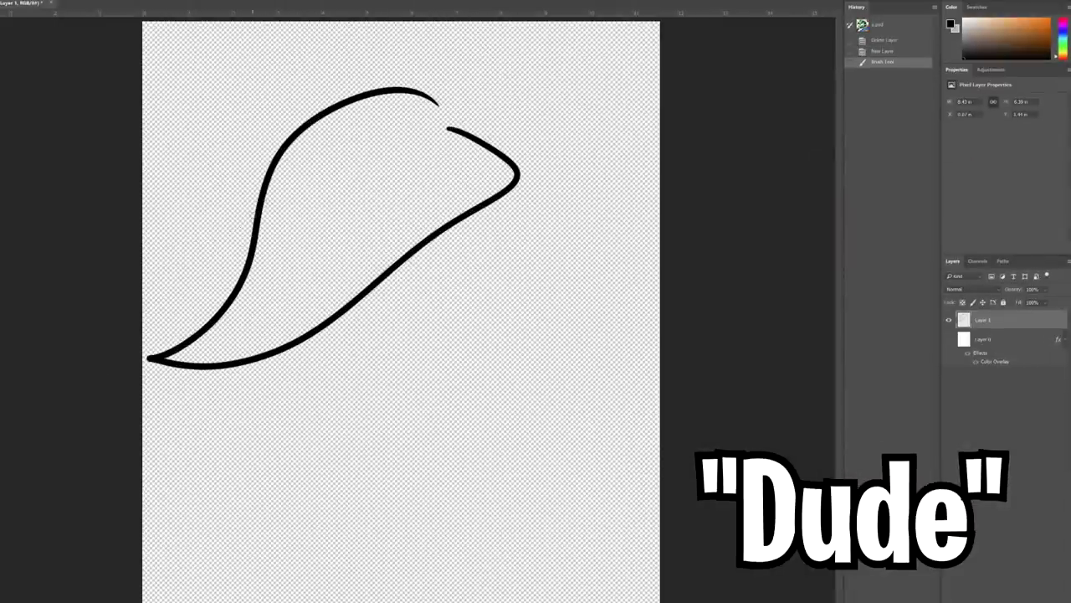
drag(255, 214, 489, 100)
drag(469, 65, 614, 206)
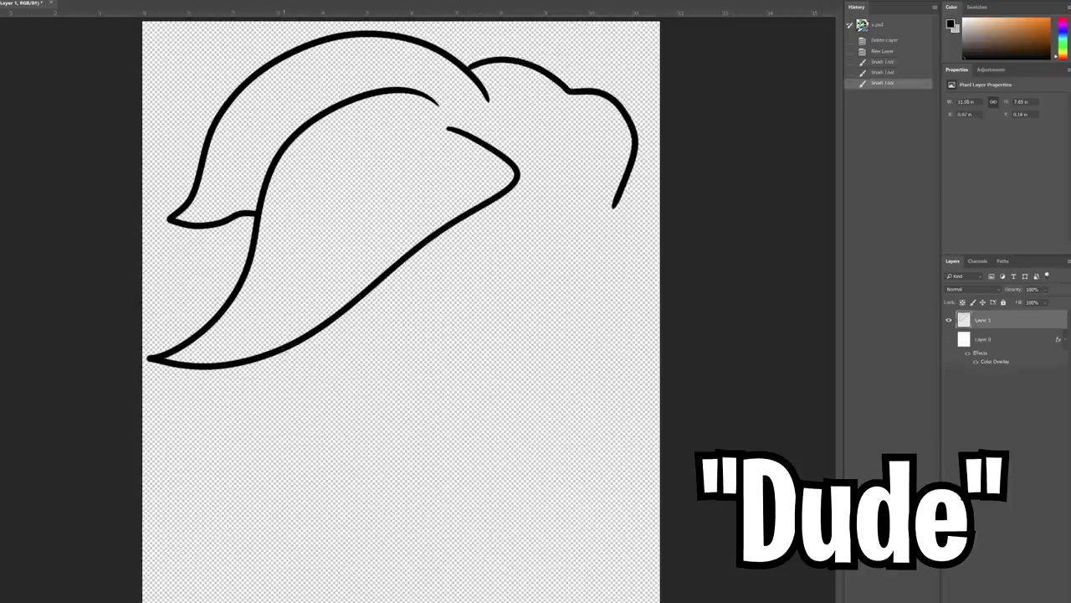
drag(280, 383, 634, 249)
key(ctrl+z)
drag(259, 360, 636, 246)
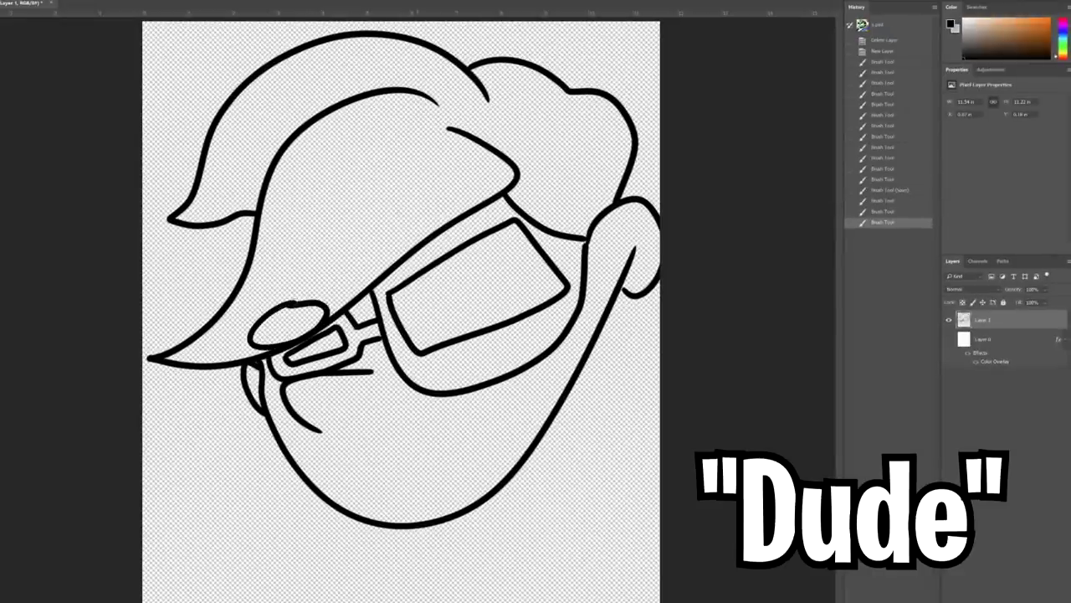
mouse_move(295, 301)
mouse_down()
mouse_move(323, 311)
mouse_move(285, 302)
mouse_up()
mouse_move(410, 176)
mouse_down()
mouse_move(369, 209)
mouse_move(456, 196)
mouse_move(409, 178)
mouse_up()
key(ctrl+z)
key(ctrl+z)
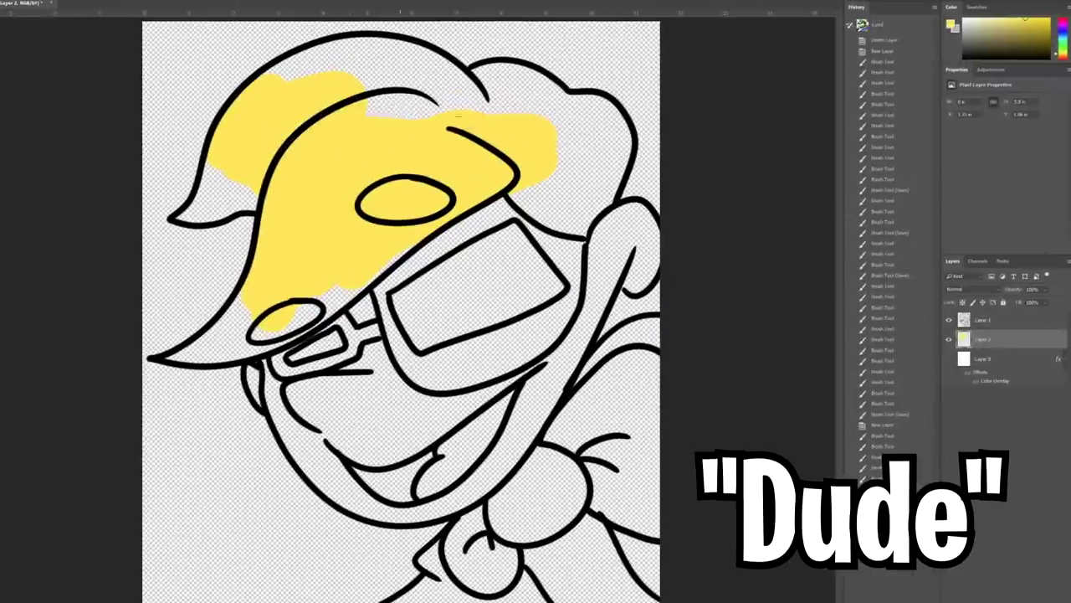
Paint the top and left side of the hair yellow on Layer 2
drag(368, 155, 586, 109)
drag(205, 355, 401, 253)
drag(260, 168, 205, 210)
mouse_move(276, 84)
mouse_down()
mouse_move(435, 50)
mouse_move(519, 79)
mouse_move(620, 134)
mouse_move(611, 176)
mouse_move(548, 201)
mouse_up()
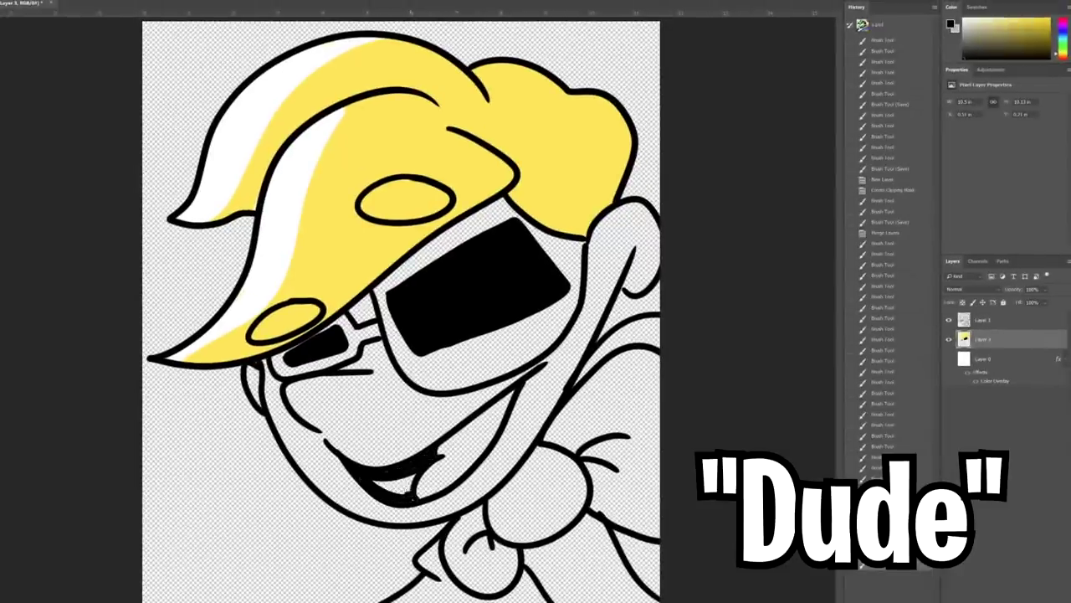
Paint the mouth black, the face and cheek tan, and fill the scarf yellow
mouse_move(368, 492)
mouse_down()
mouse_move(410, 479)
mouse_move(394, 487)
mouse_up()
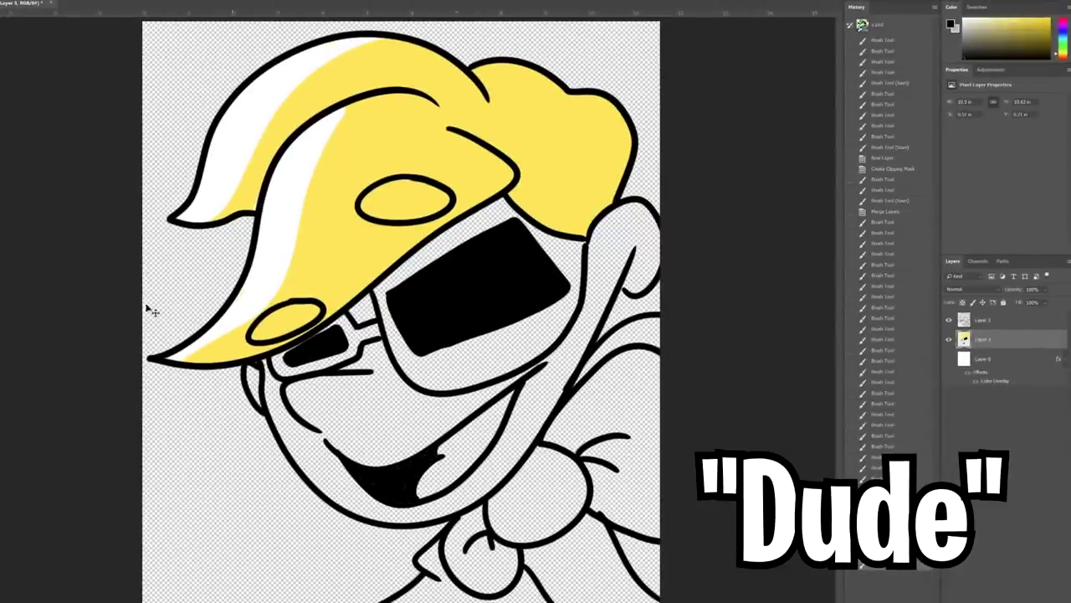
click(952, 25)
drag(866, 412, 866, 459)
click(949, 382)
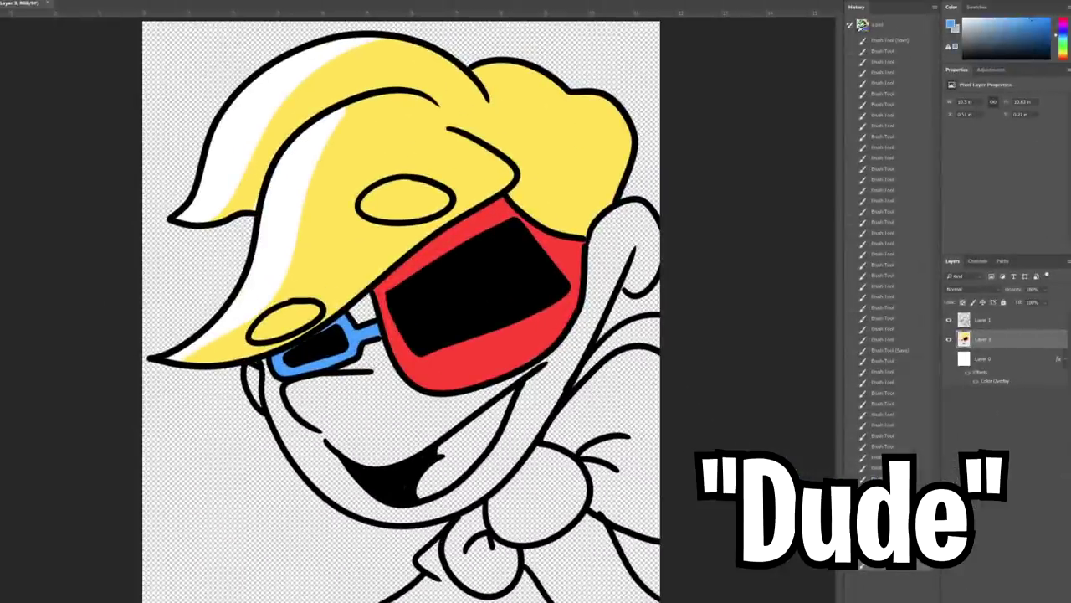
key(x)
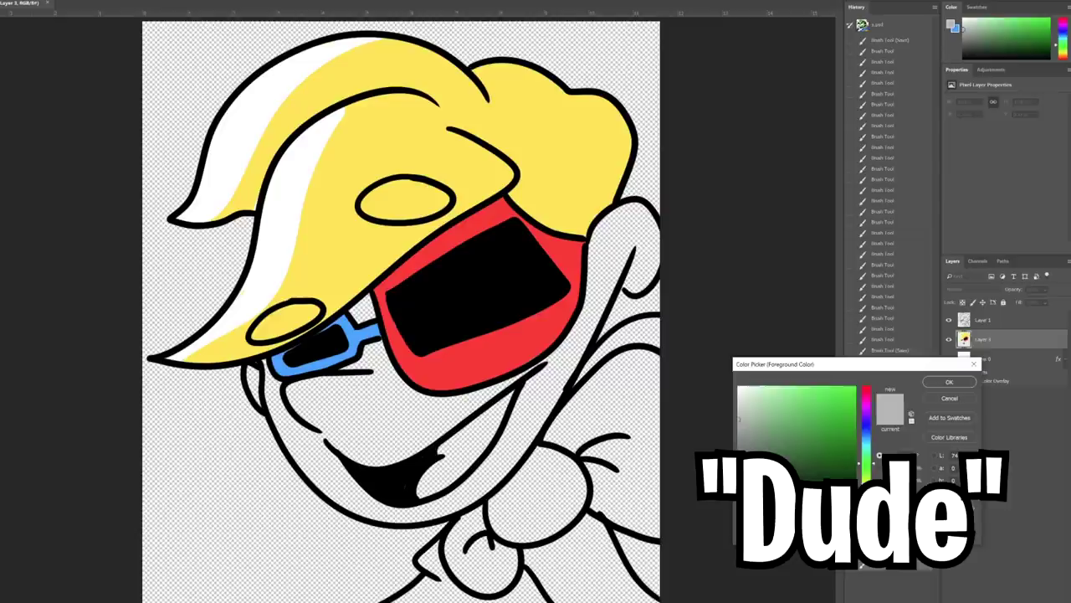
key(Return)
drag(314, 412, 412, 417)
mouse_move(283, 406)
mouse_down()
mouse_move(303, 417)
mouse_move(402, 409)
mouse_move(251, 368)
mouse_move(318, 461)
mouse_up()
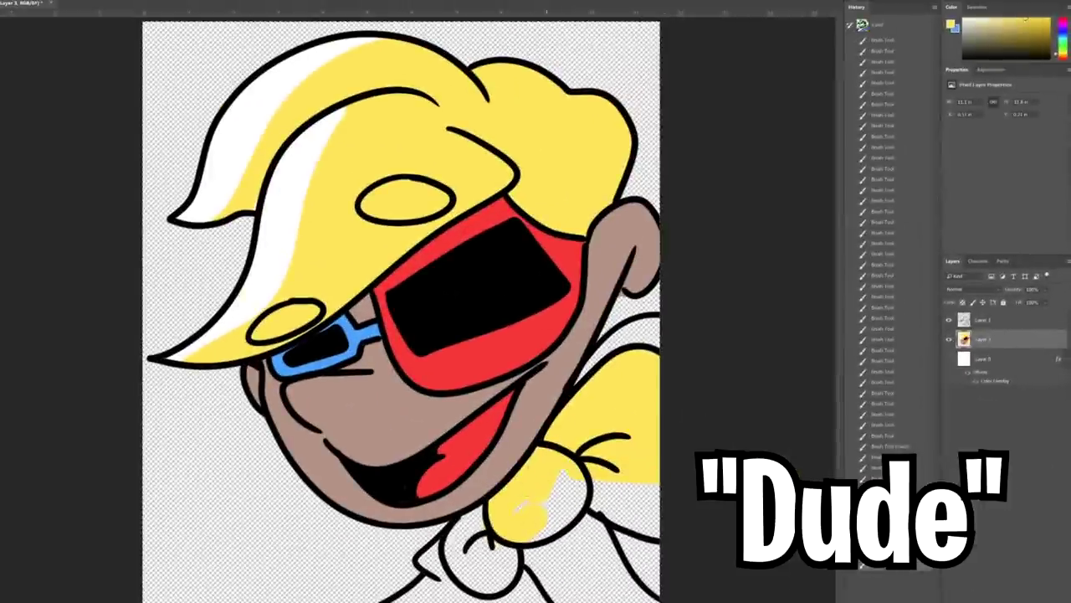
drag(456, 544, 481, 515)
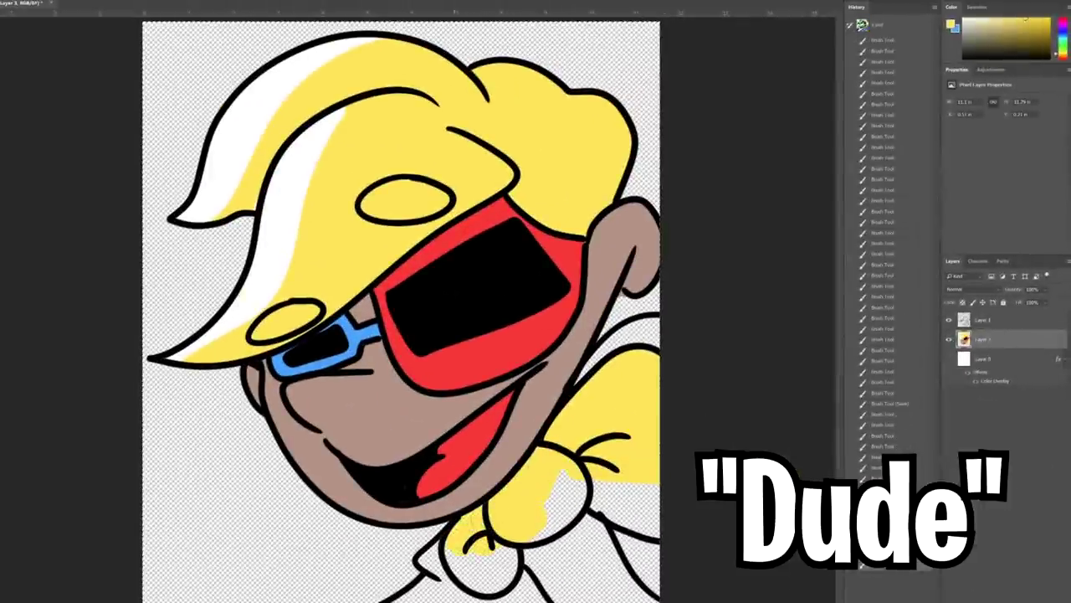
drag(457, 586, 657, 493)
drag(611, 531, 658, 523)
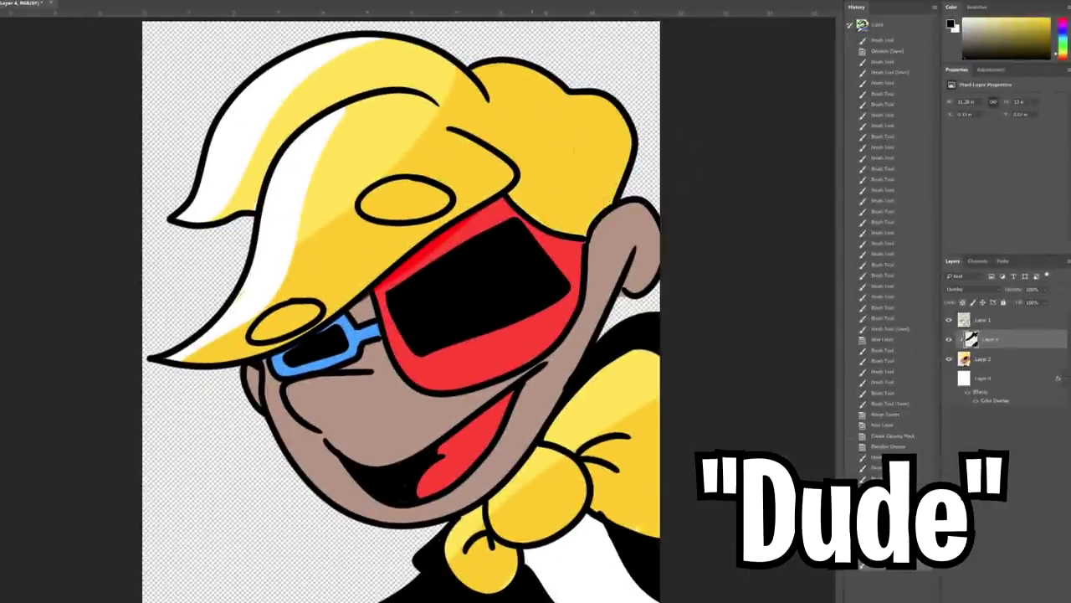
Change Layer 0's Color Overlay to yellow for a pale yellow background
right_click(604, 272)
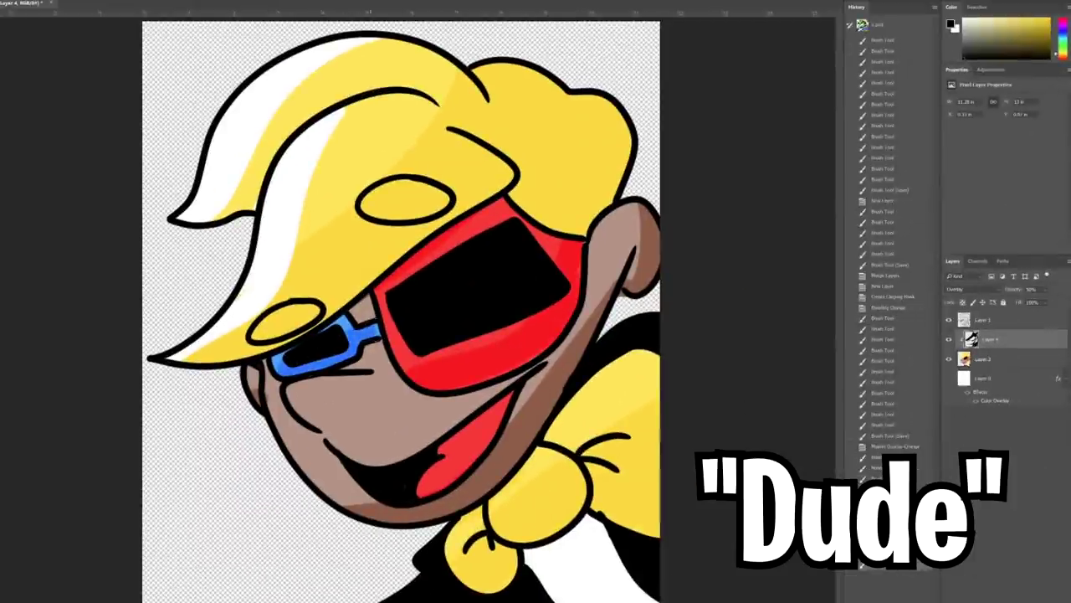
click(950, 378)
double_click(994, 401)
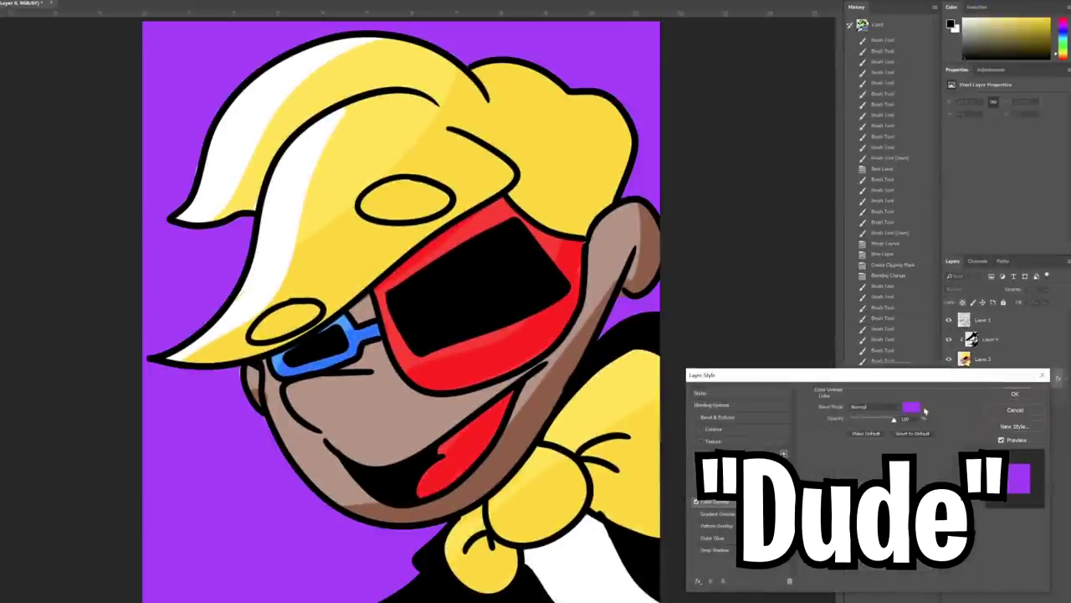
click(912, 410)
click(796, 387)
click(949, 382)
click(1014, 394)
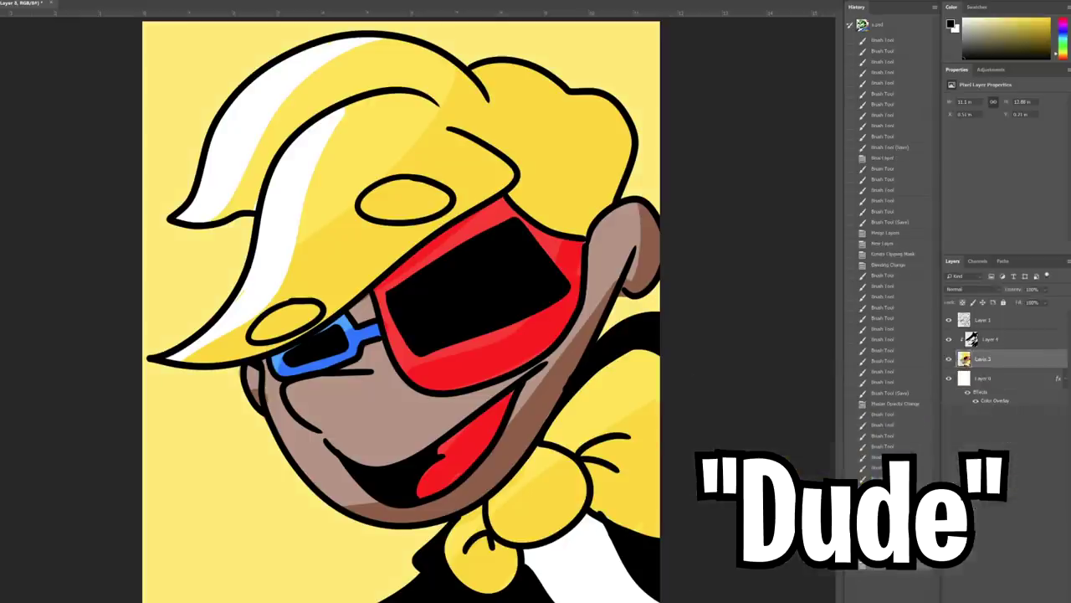